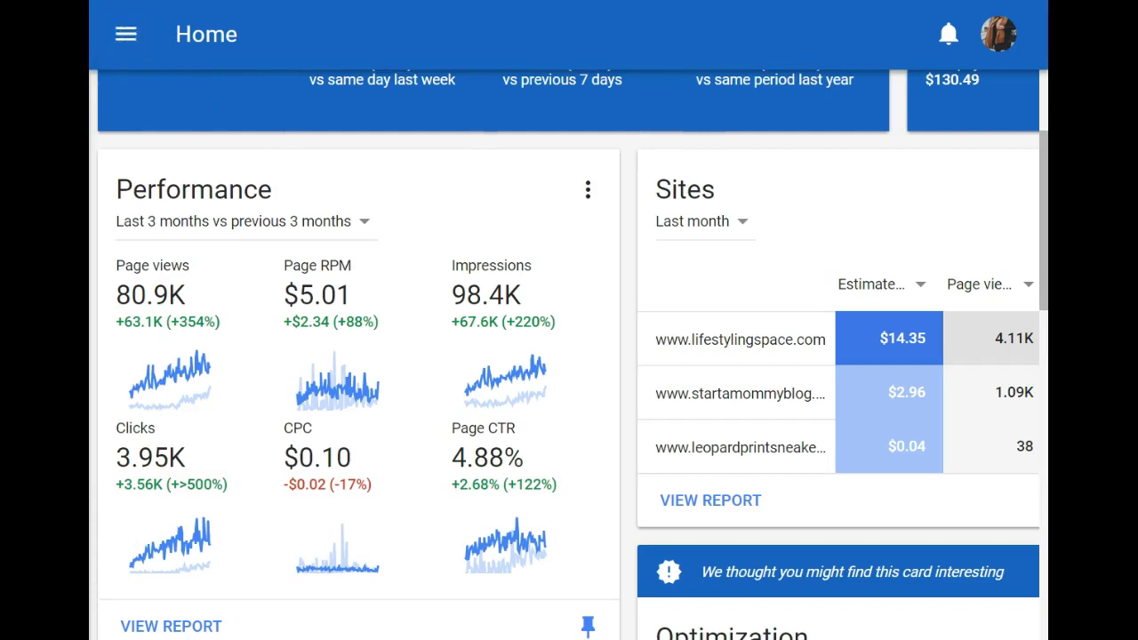
Step: Go to My ads > Content > Ad units and review the existing responsive units
click(123, 37)
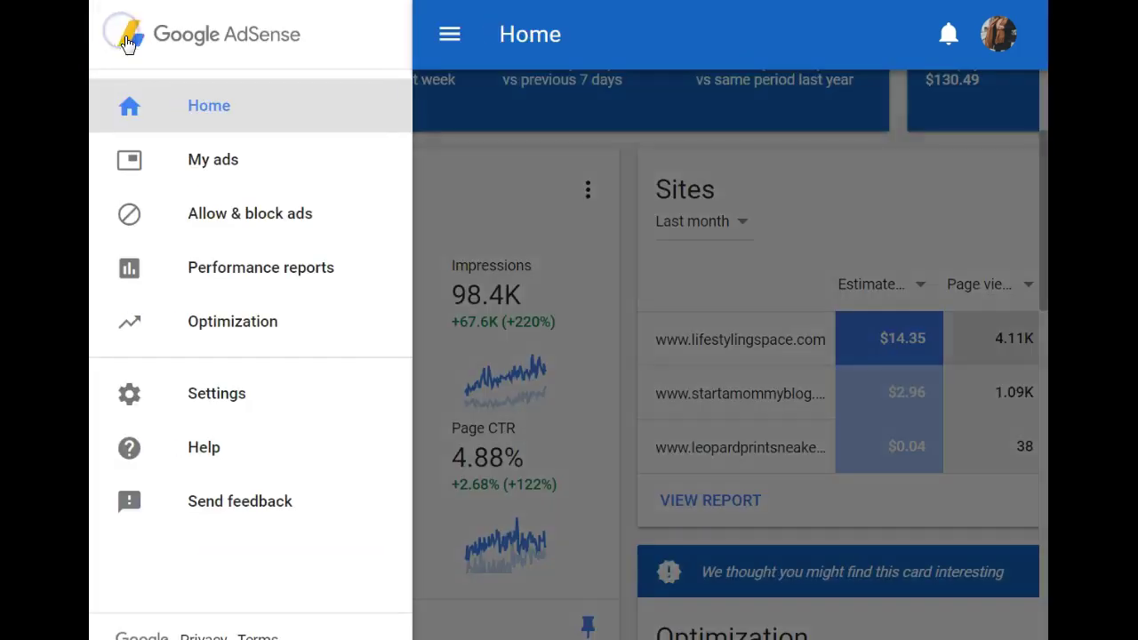
click(195, 169)
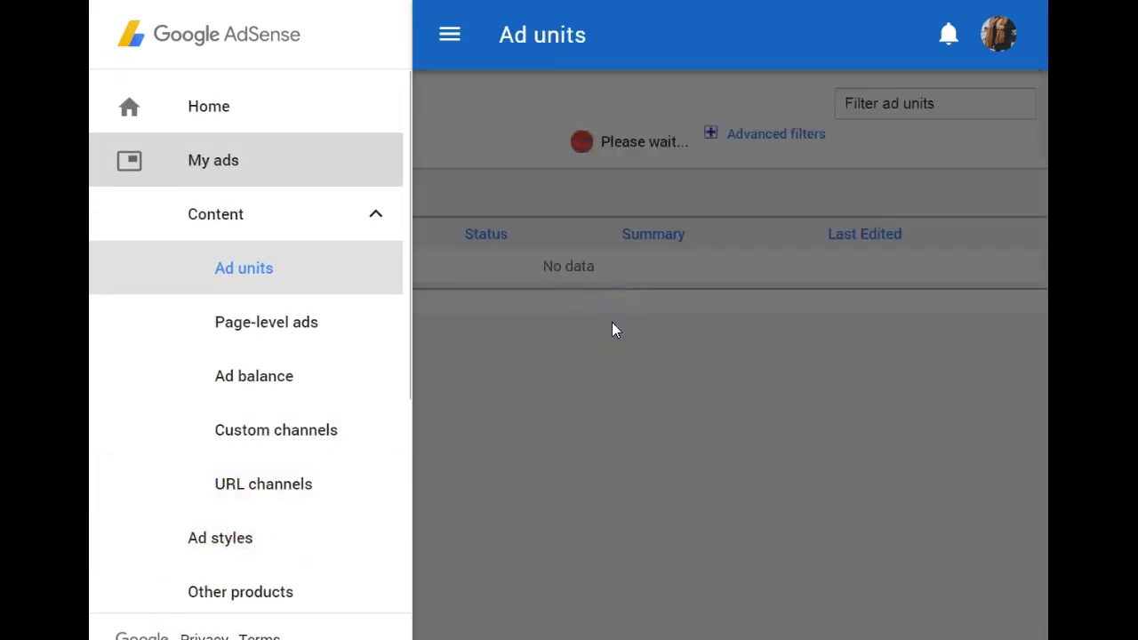
click(856, 347)
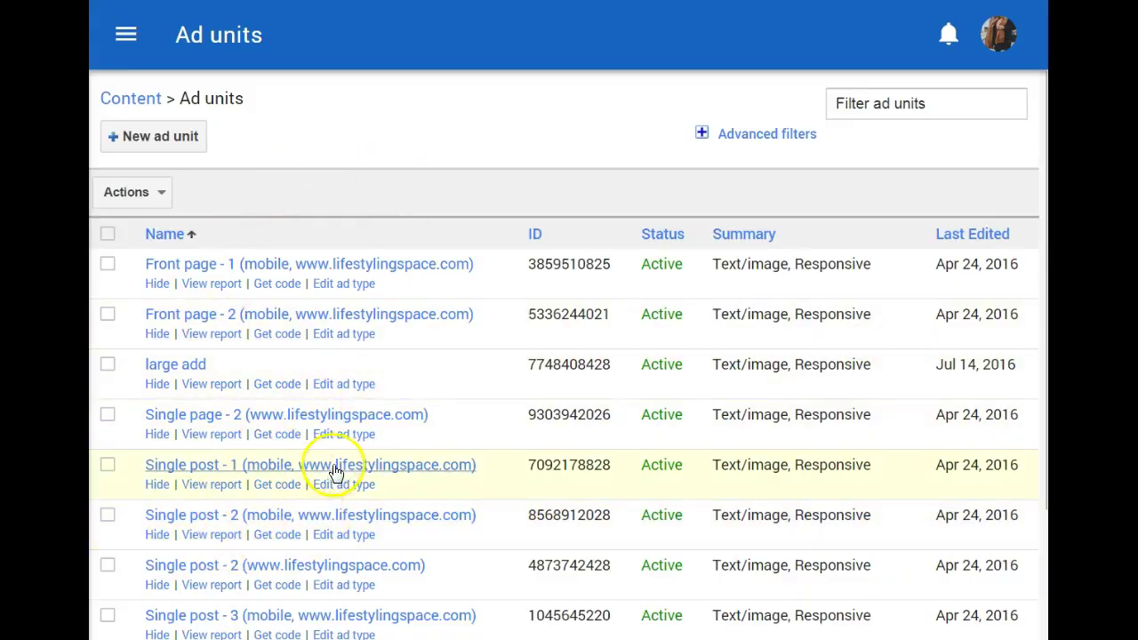
scroll(337, 468, down, 3)
scroll(342, 457, up, 3)
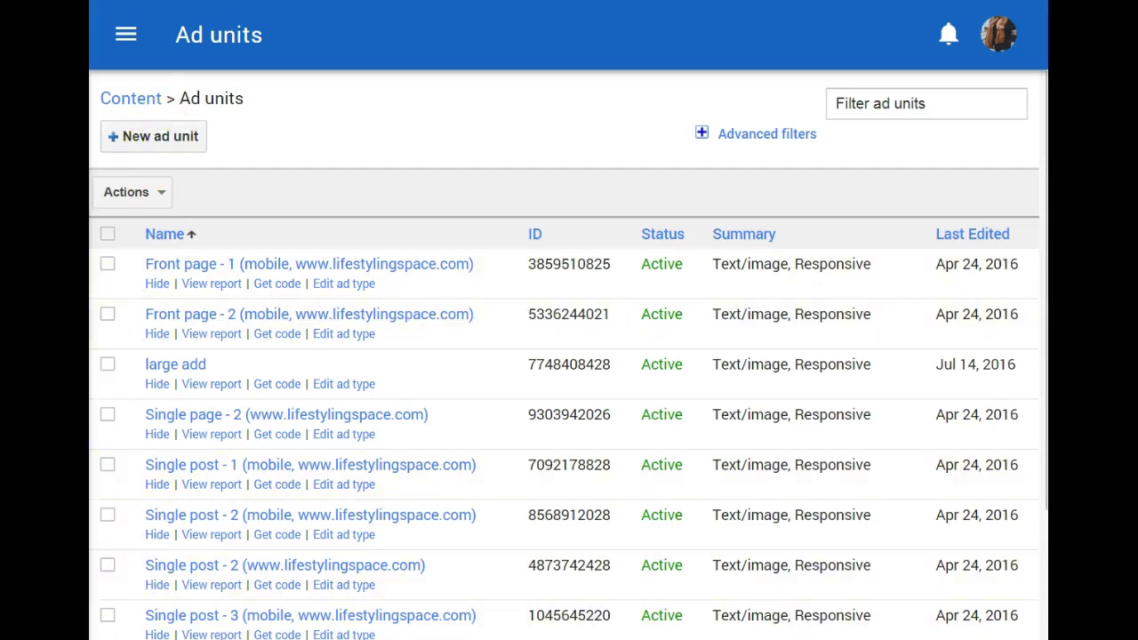
Step: Start a new ad unit and select the In-article ads type
click(148, 141)
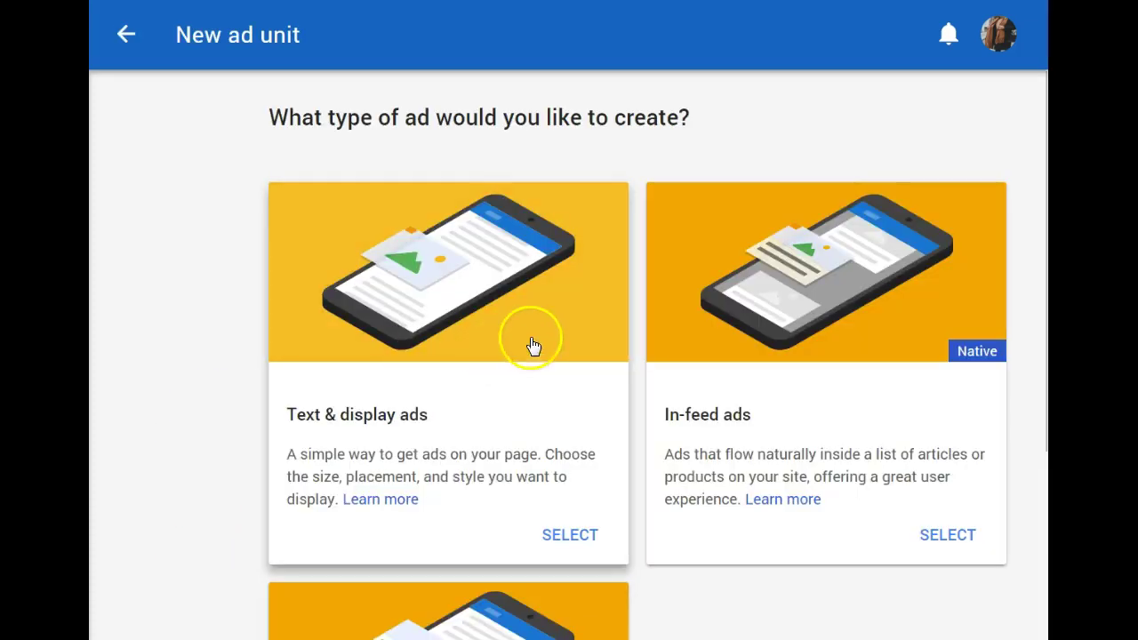
scroll(541, 346, down, 2)
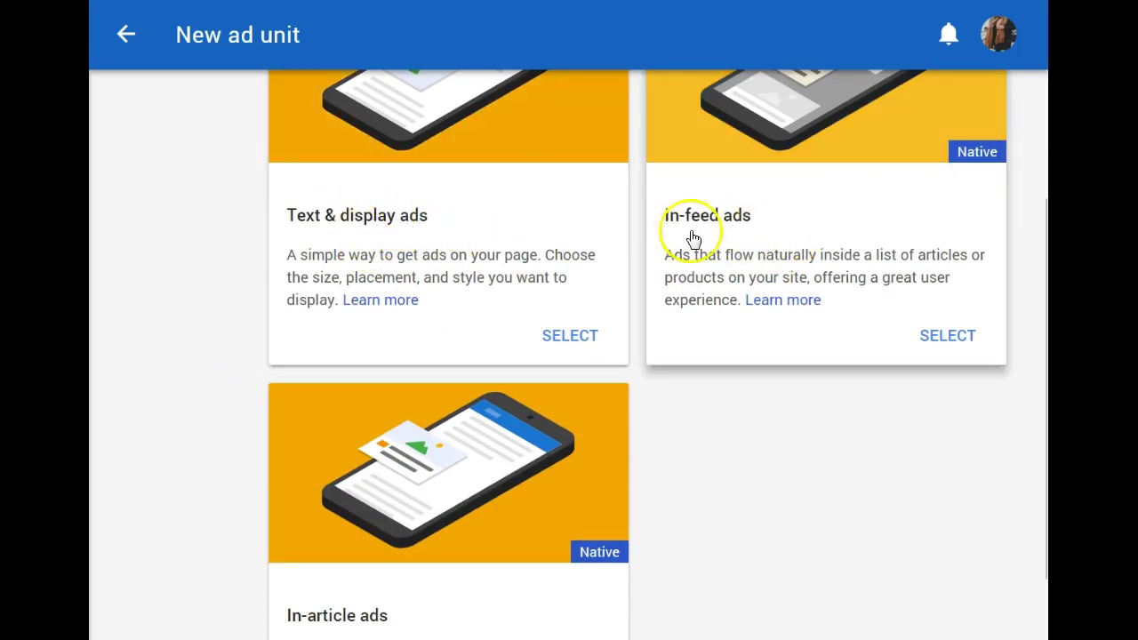
scroll(551, 471, down, 2)
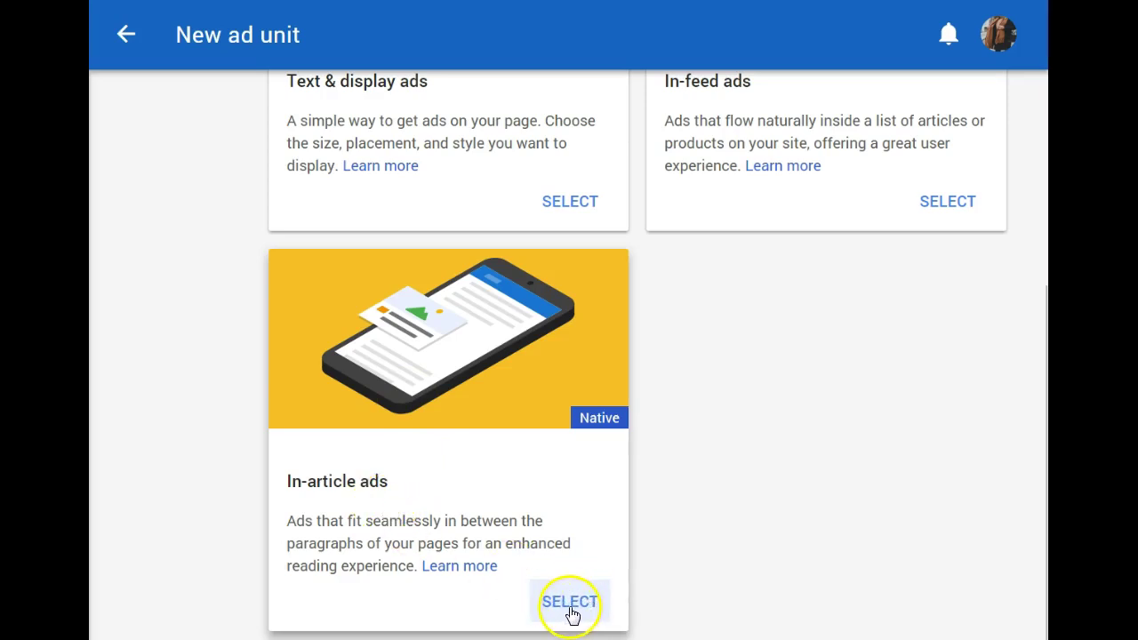
click(578, 603)
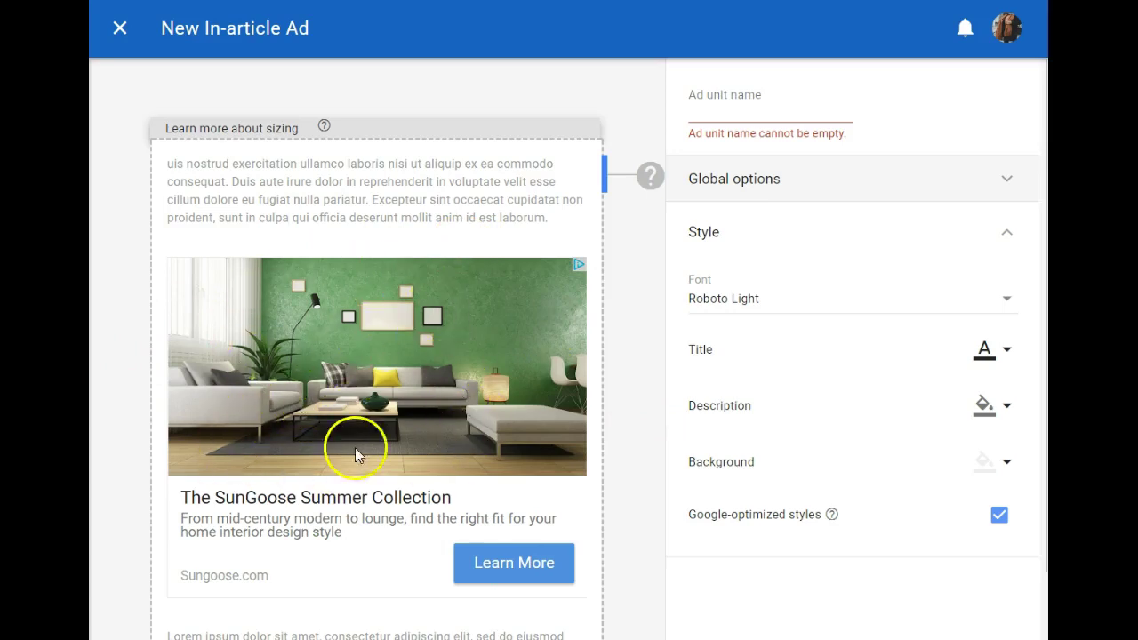
Step: Name the in-article unit 'startamommyblog post' and review its style settings
click(722, 108)
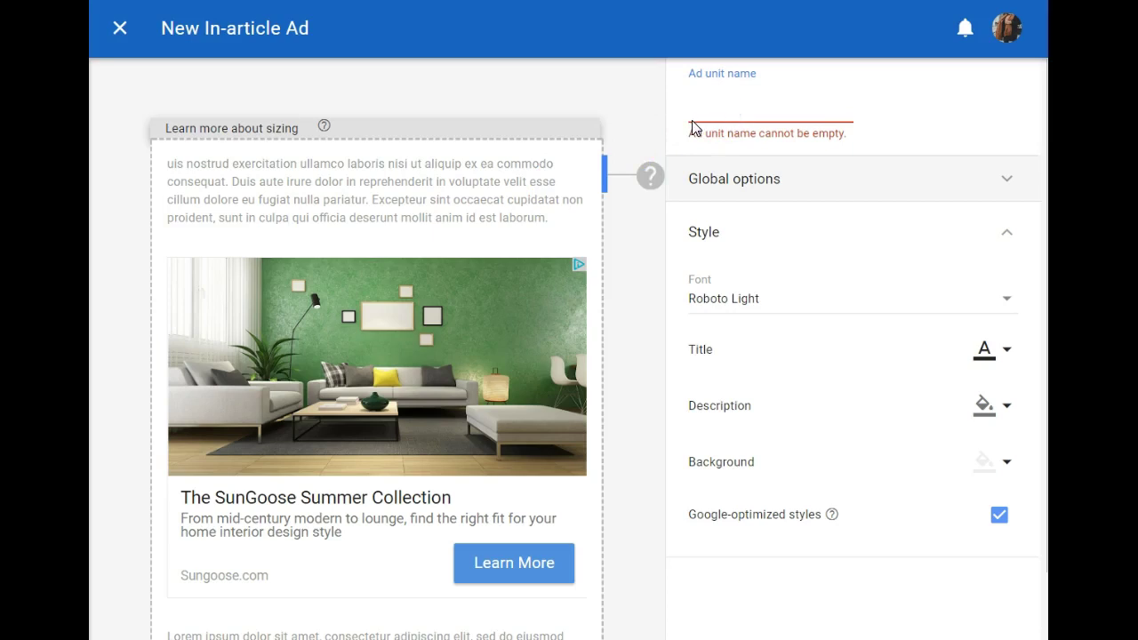
text(startamommyb)
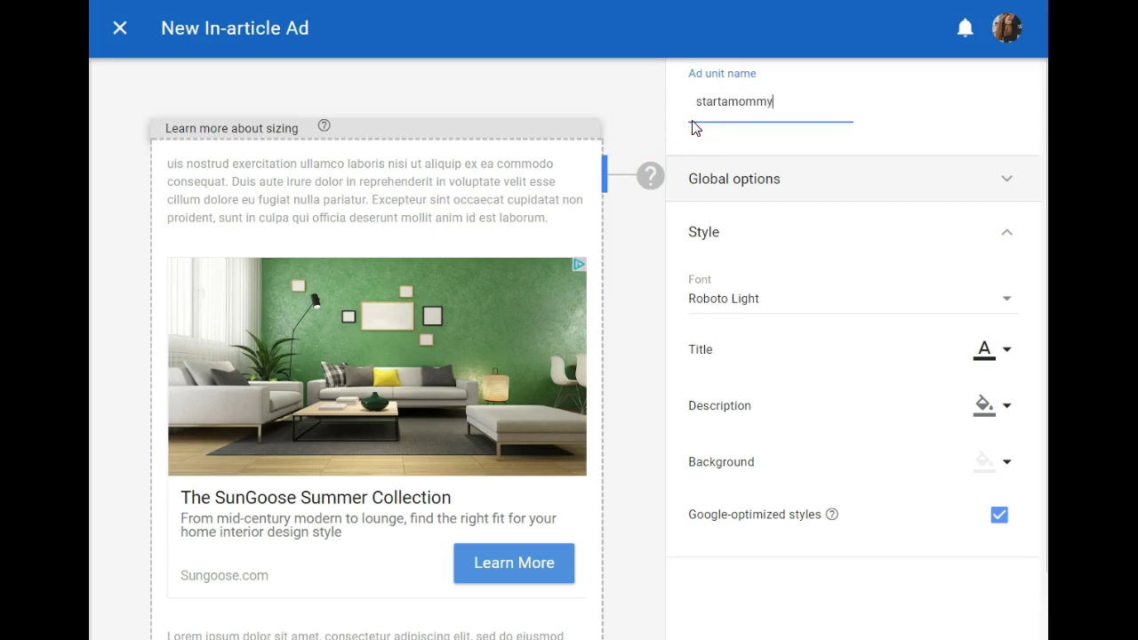
text(log post)
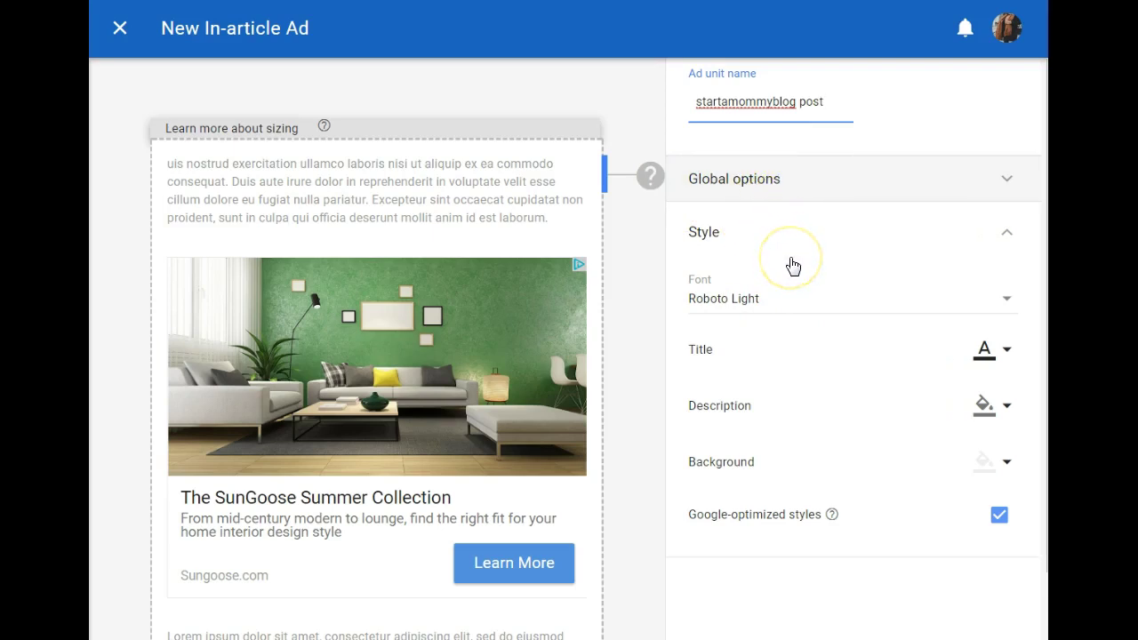
scroll(793, 266, down, 2)
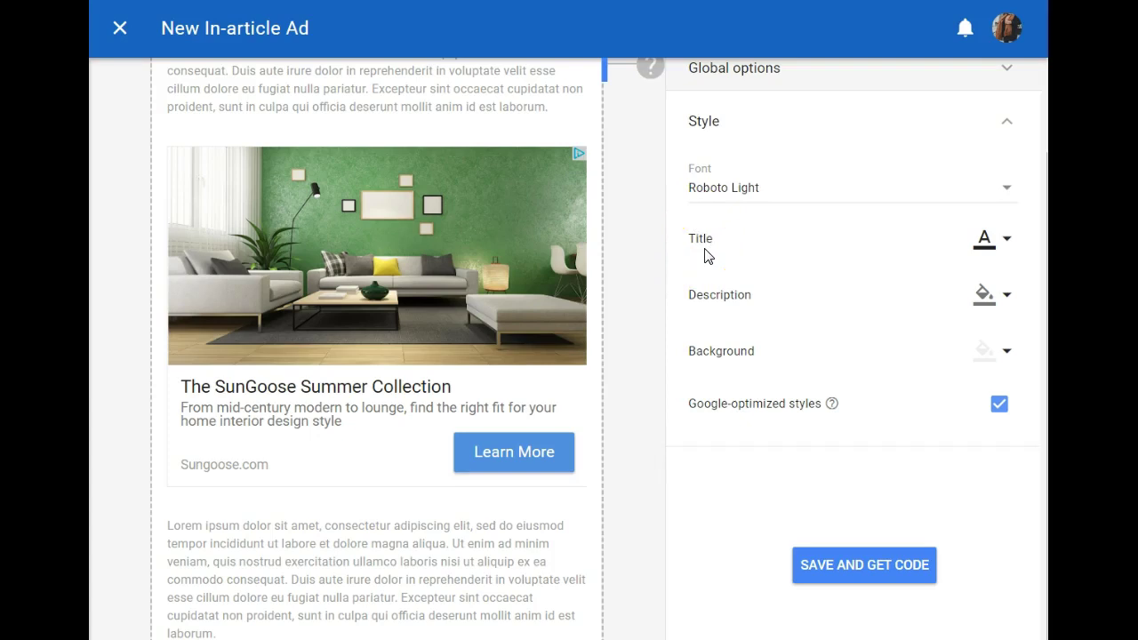
scroll(356, 333, up, 2)
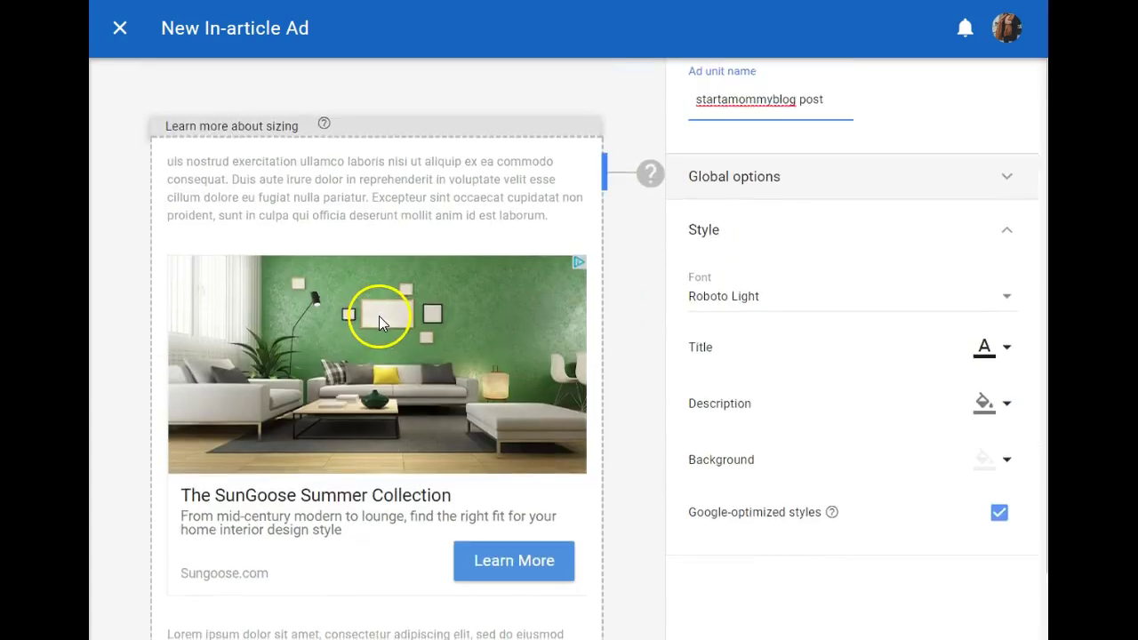
scroll(378, 315, down, 2)
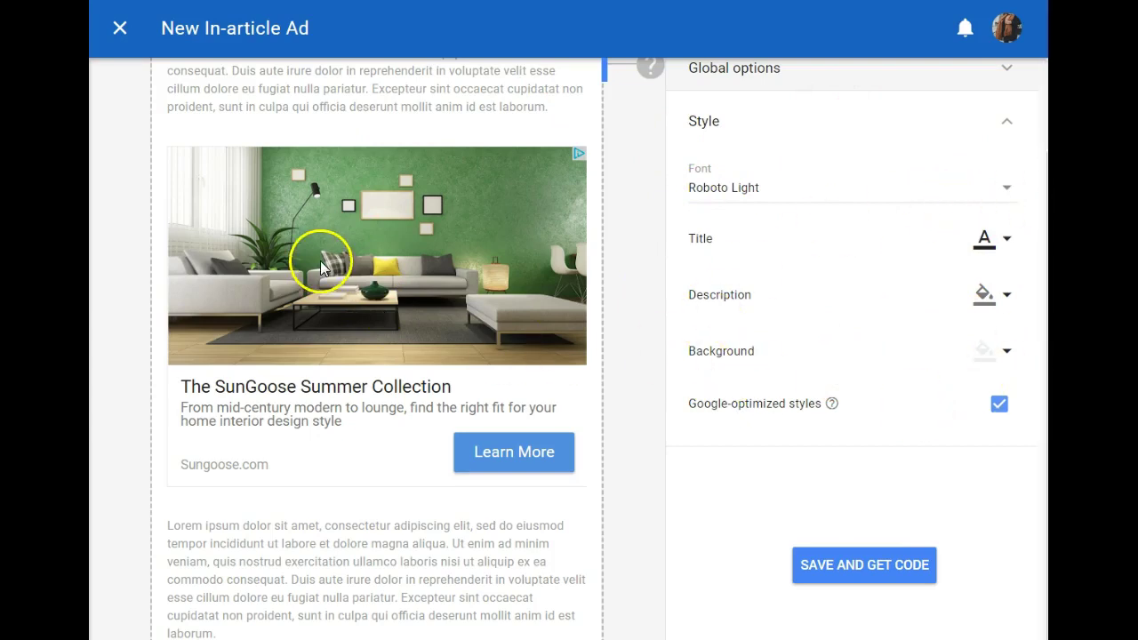
Step: Save the in-article unit and copy its generated ad code snippet
click(862, 569)
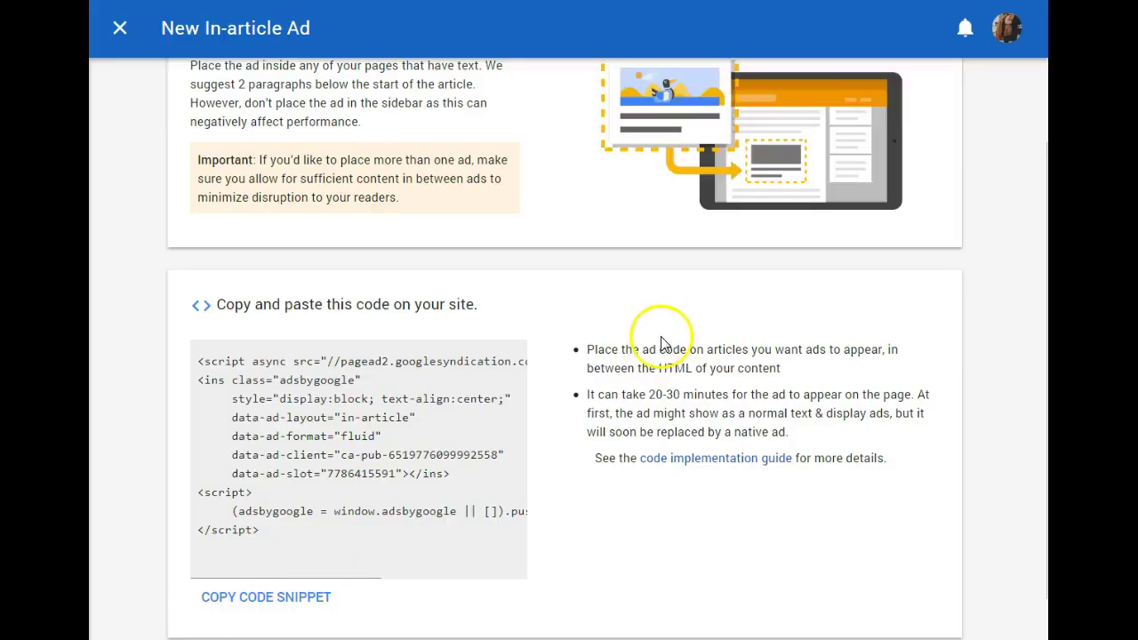
scroll(533, 400, down, 1)
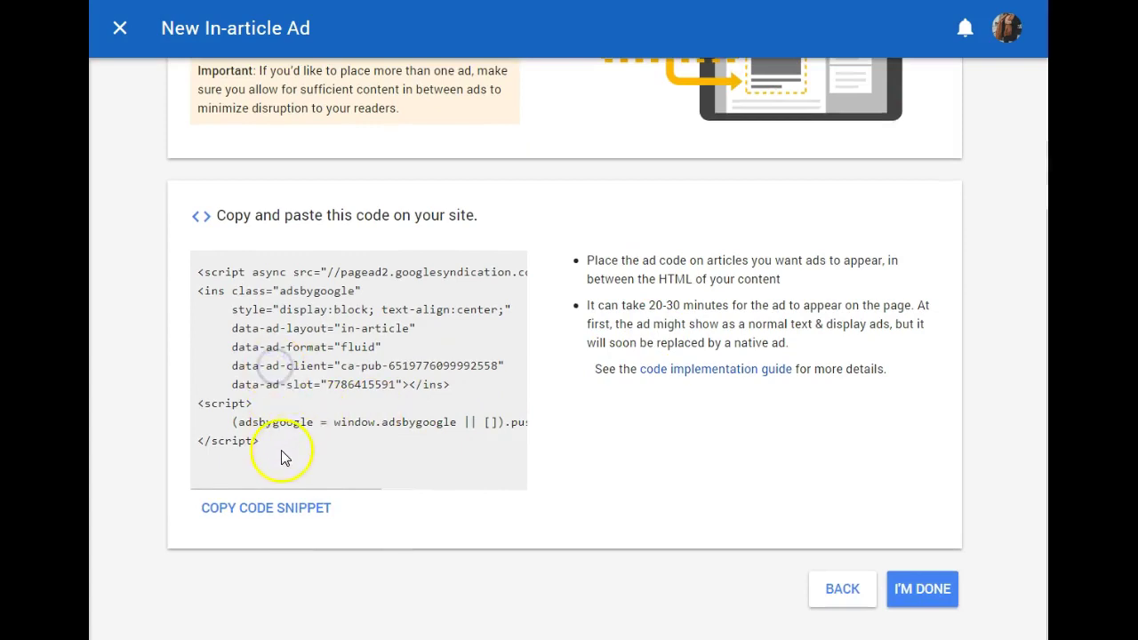
drag(285, 455, 197, 271)
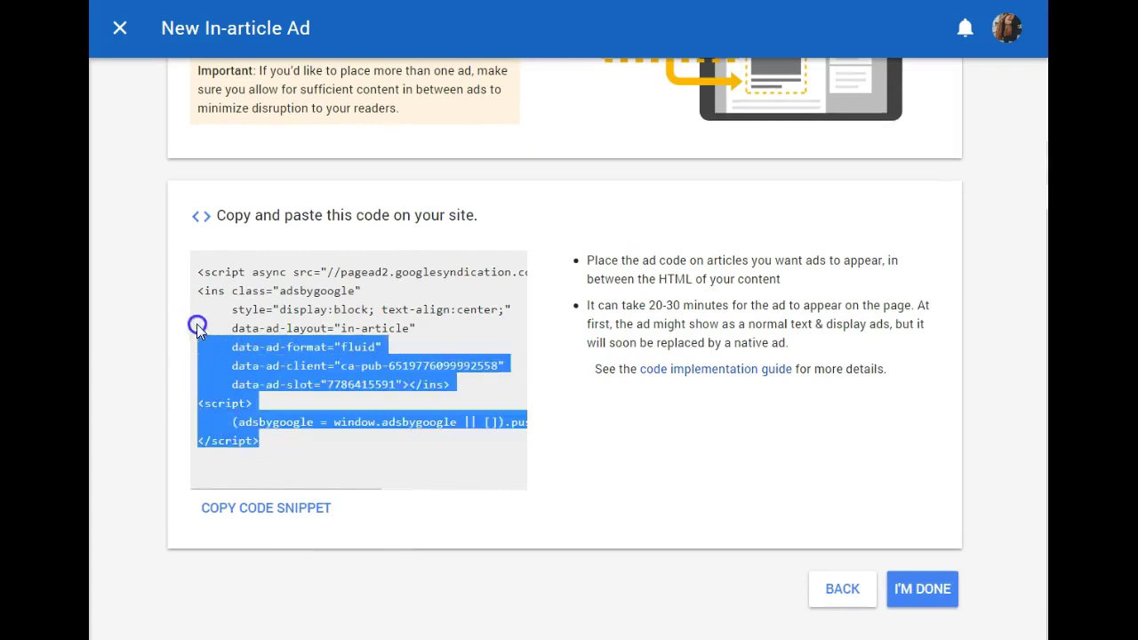
right_click(290, 303)
click(325, 315)
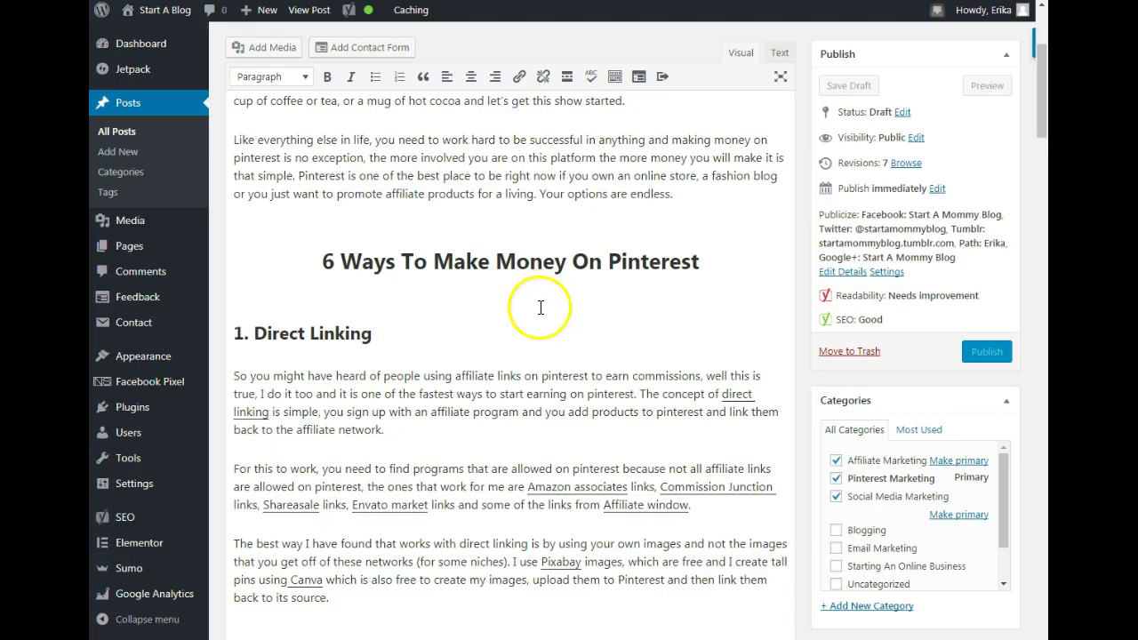
Step: In the Text view, paste the ad code before the 'For this to work' paragraph
scroll(477, 330, up, 3)
scroll(480, 333, up, 1)
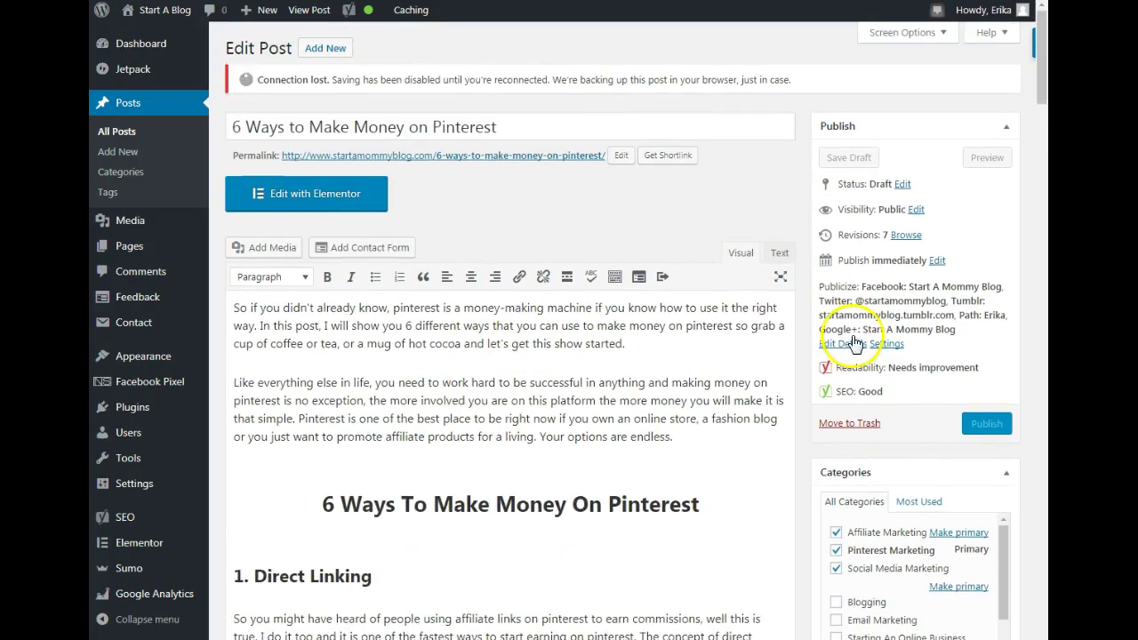
click(778, 255)
scroll(596, 413, down, 2)
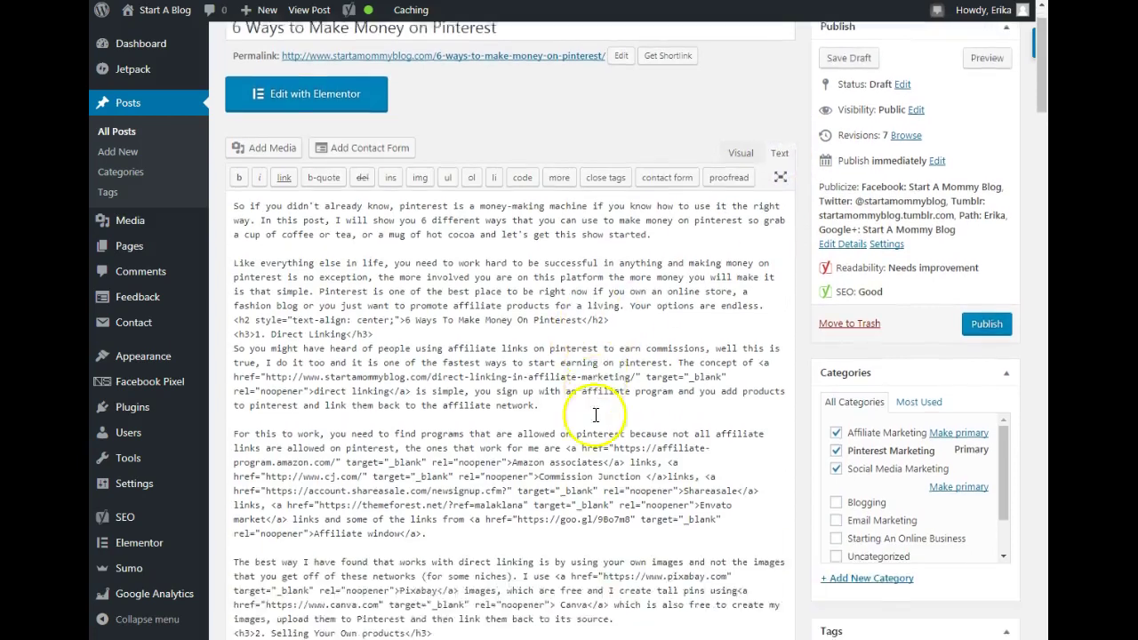
scroll(577, 405, down, 4)
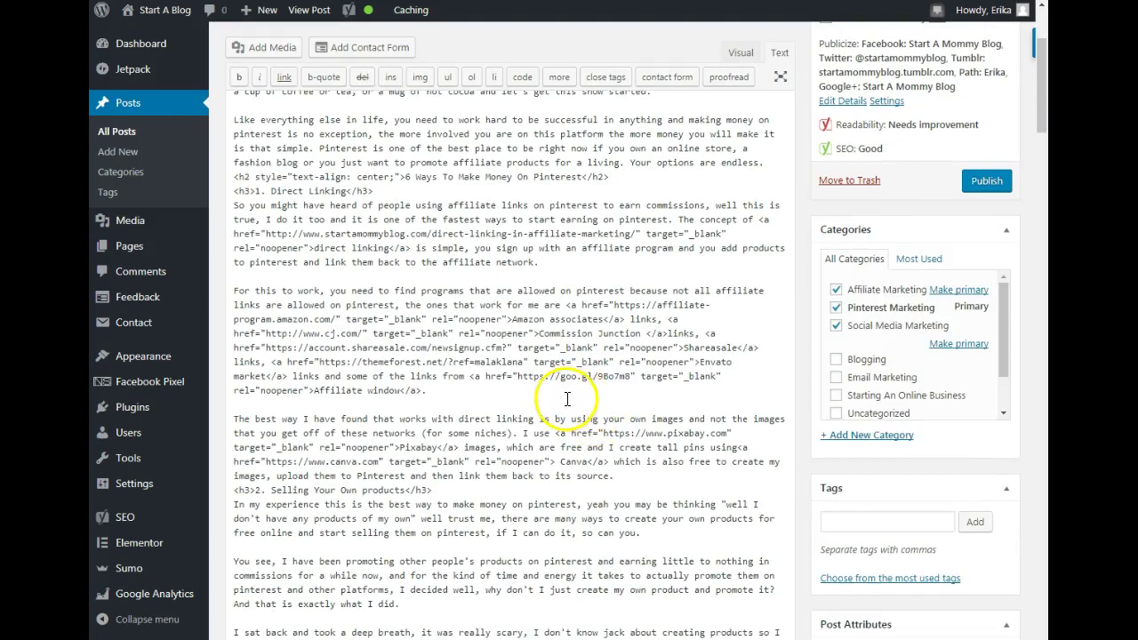
right_click(237, 278)
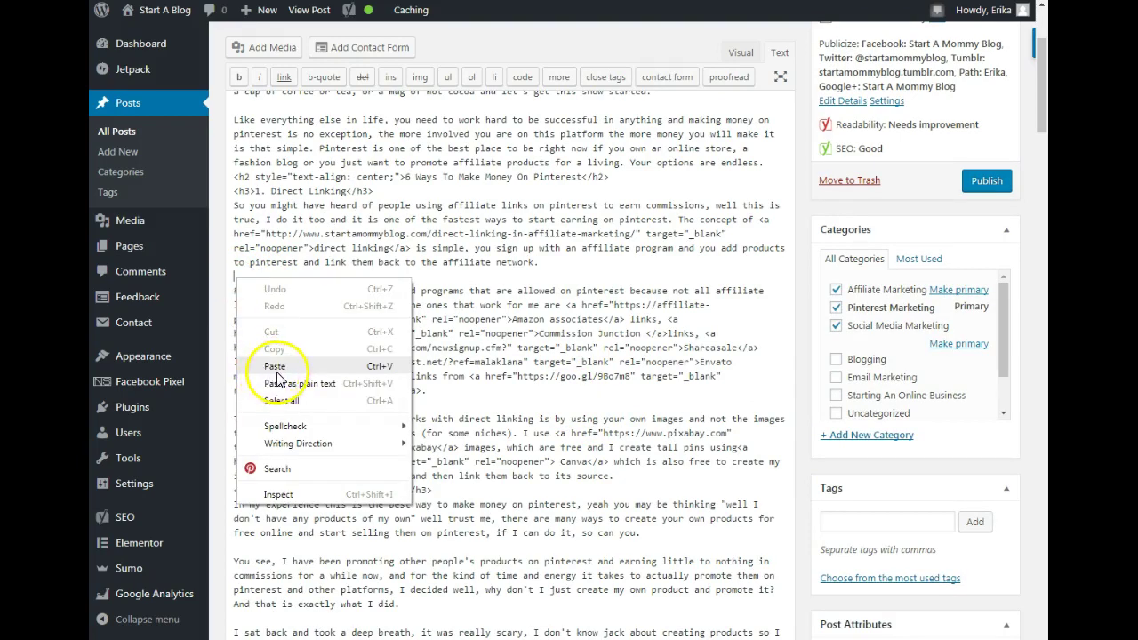
click(276, 367)
Step: Paste the ad code after the Adsense and Selling Pinterest Profiles paragraphs
scroll(462, 408, down, 5)
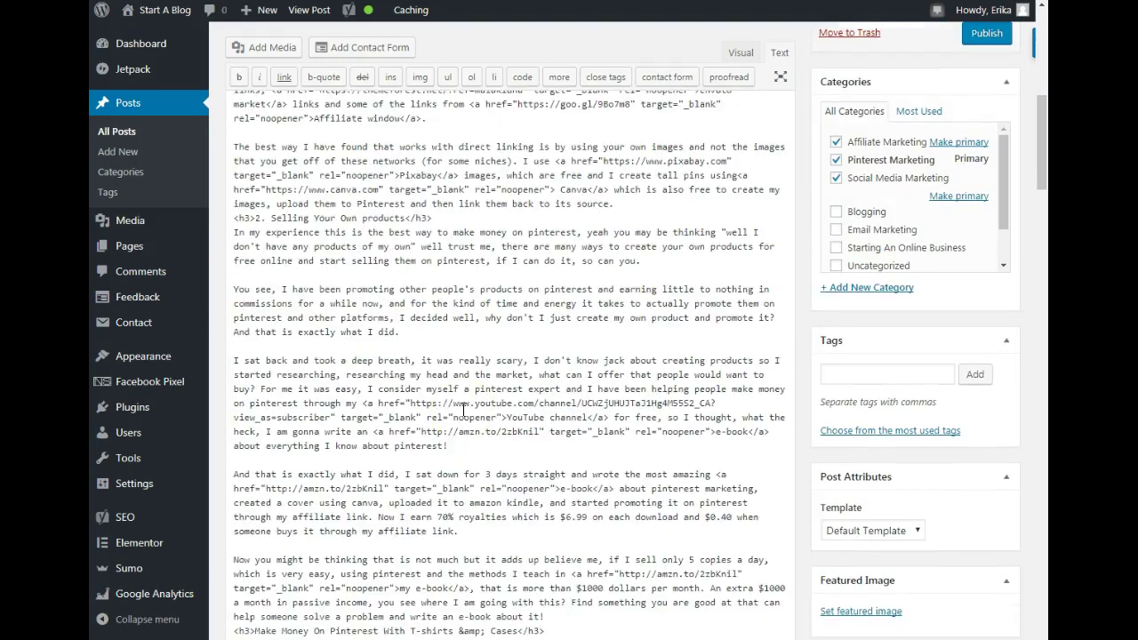
scroll(462, 409, down, 5)
scroll(462, 408, down, 5)
scroll(463, 408, down, 5)
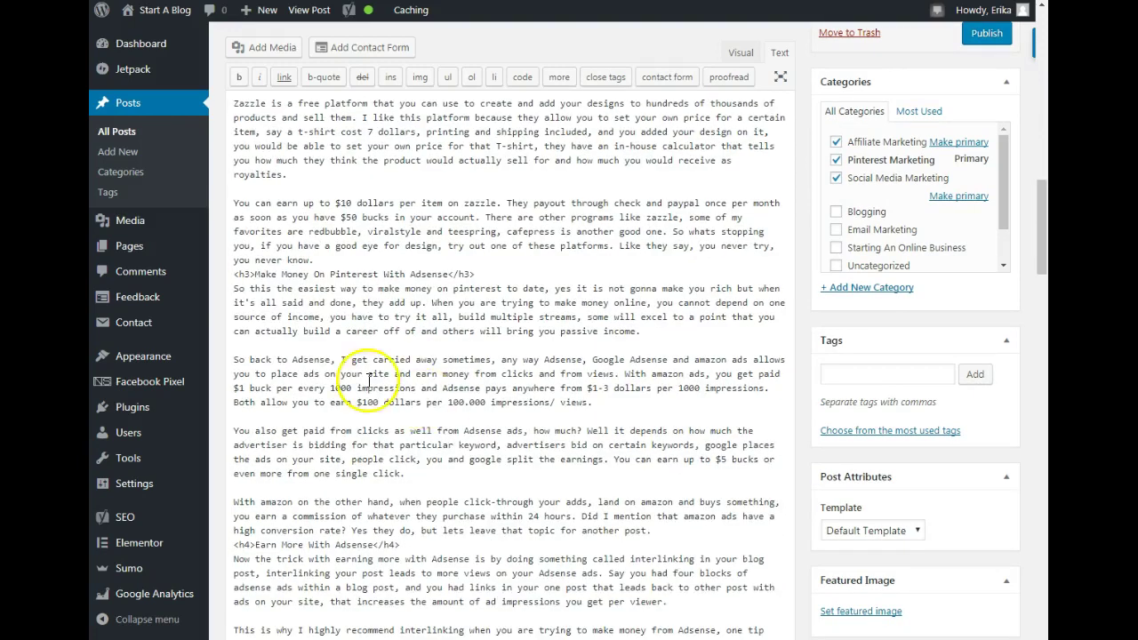
right_click(236, 345)
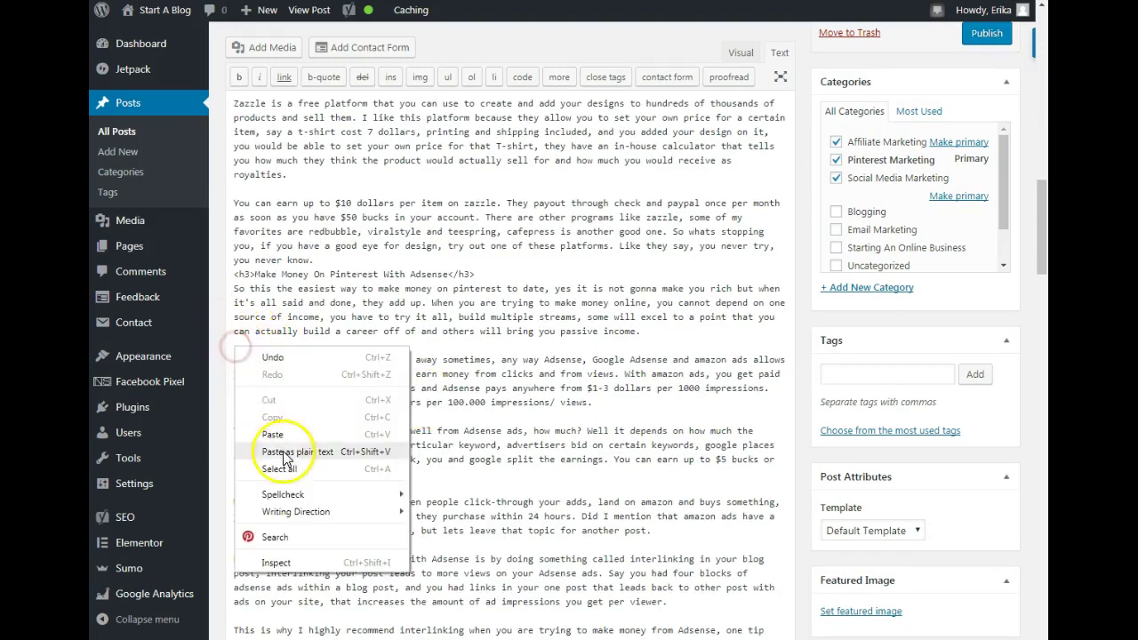
click(273, 433)
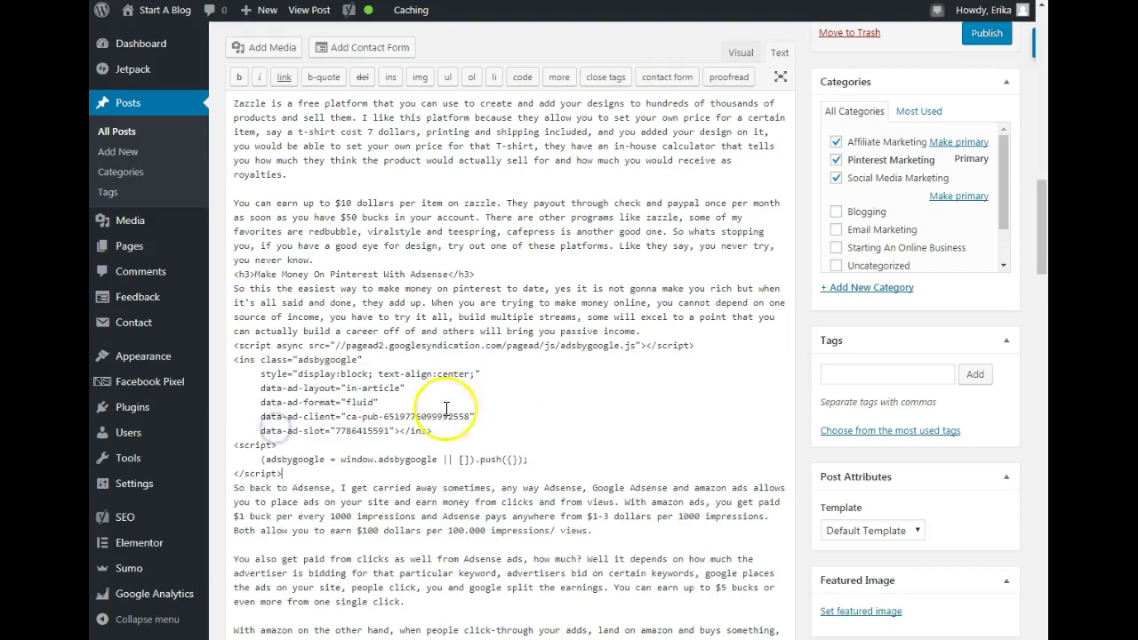
scroll(445, 409, down, 5)
scroll(506, 409, down, 5)
scroll(508, 411, down, 5)
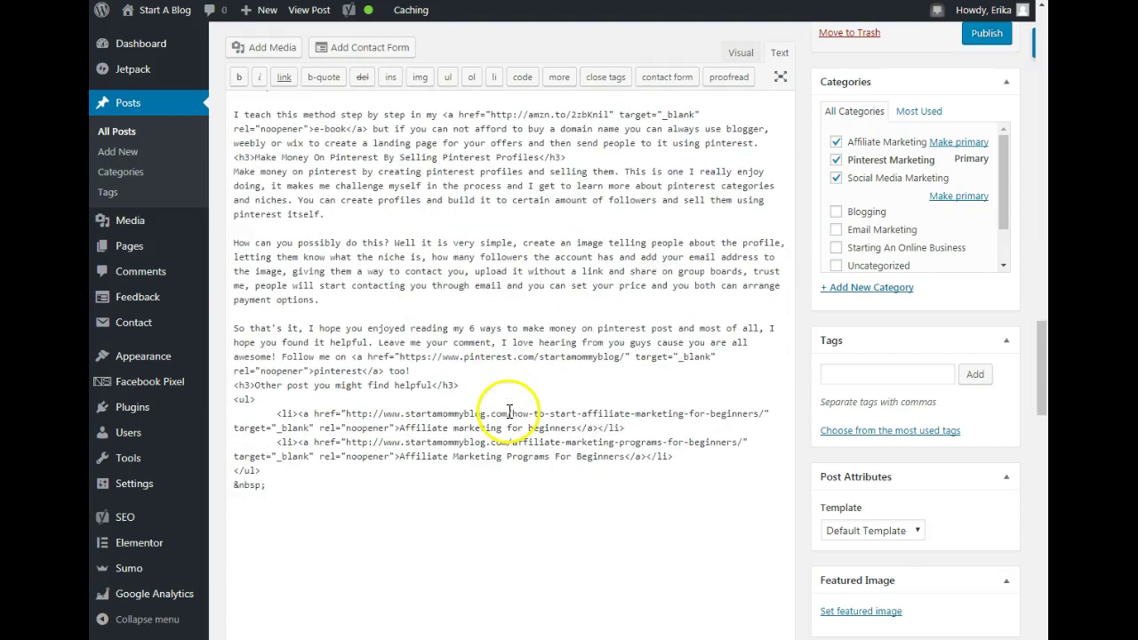
right_click(240, 226)
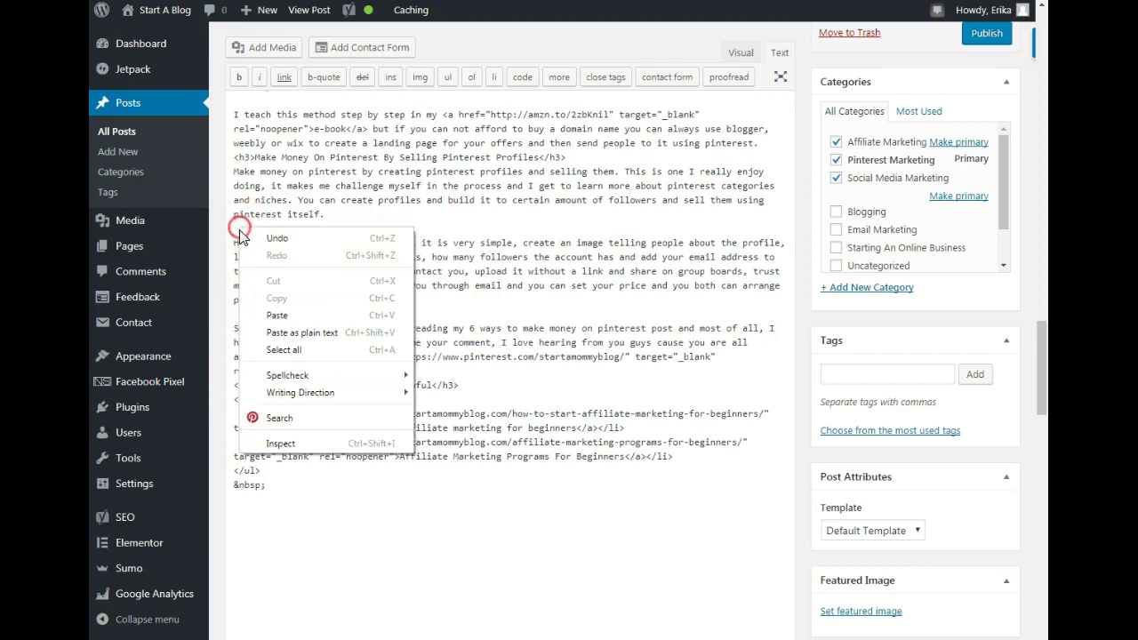
click(276, 308)
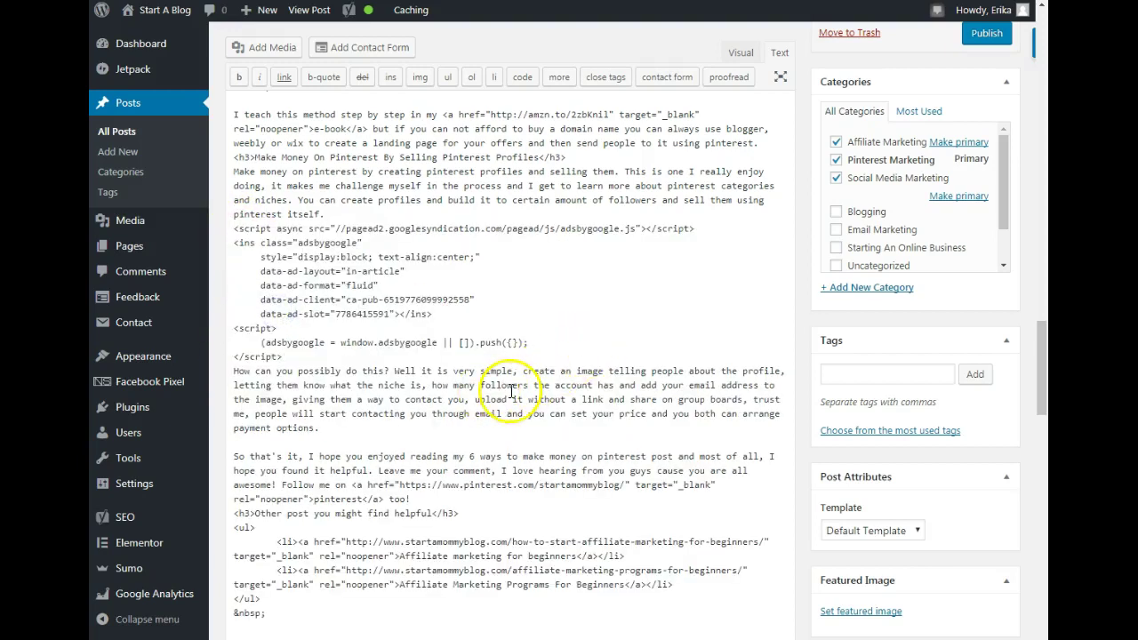
Step: Return the post editor to the Visual view and look over the post
scroll(497, 378, up, 5)
scroll(508, 393, up, 5)
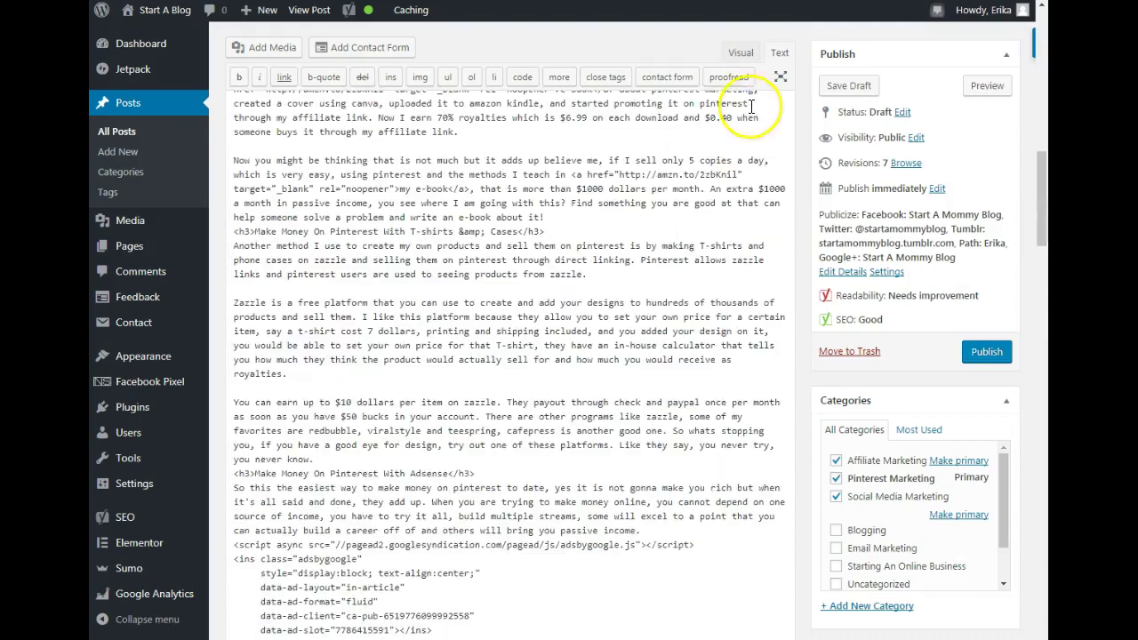
click(740, 55)
scroll(567, 339, down, 5)
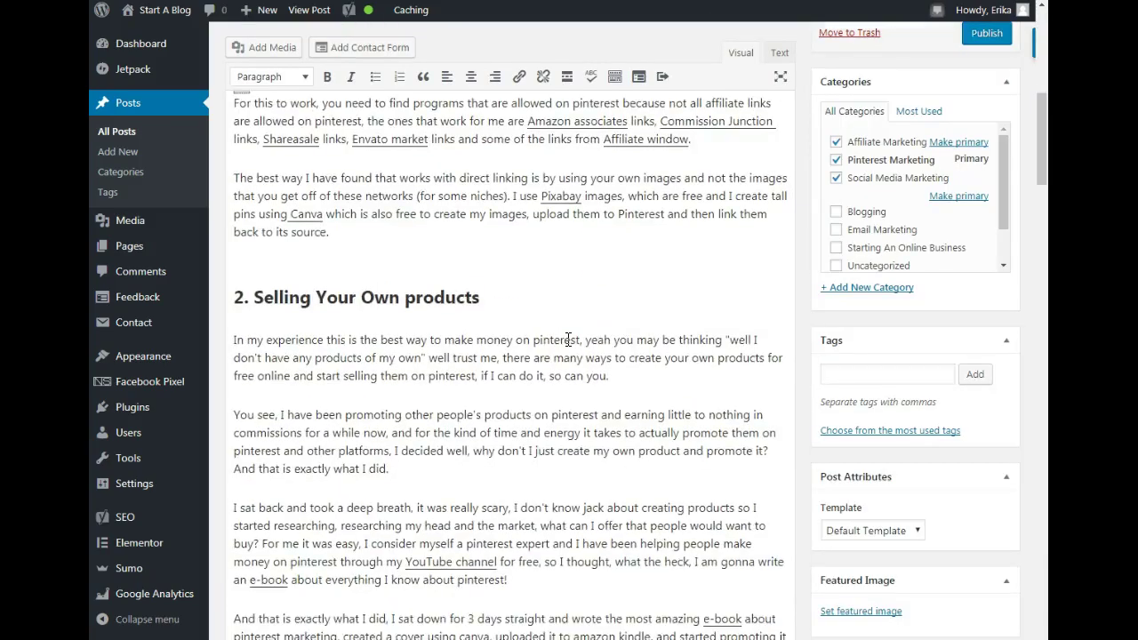
scroll(568, 339, down, 5)
scroll(623, 355, up, 5)
scroll(737, 374, up, 5)
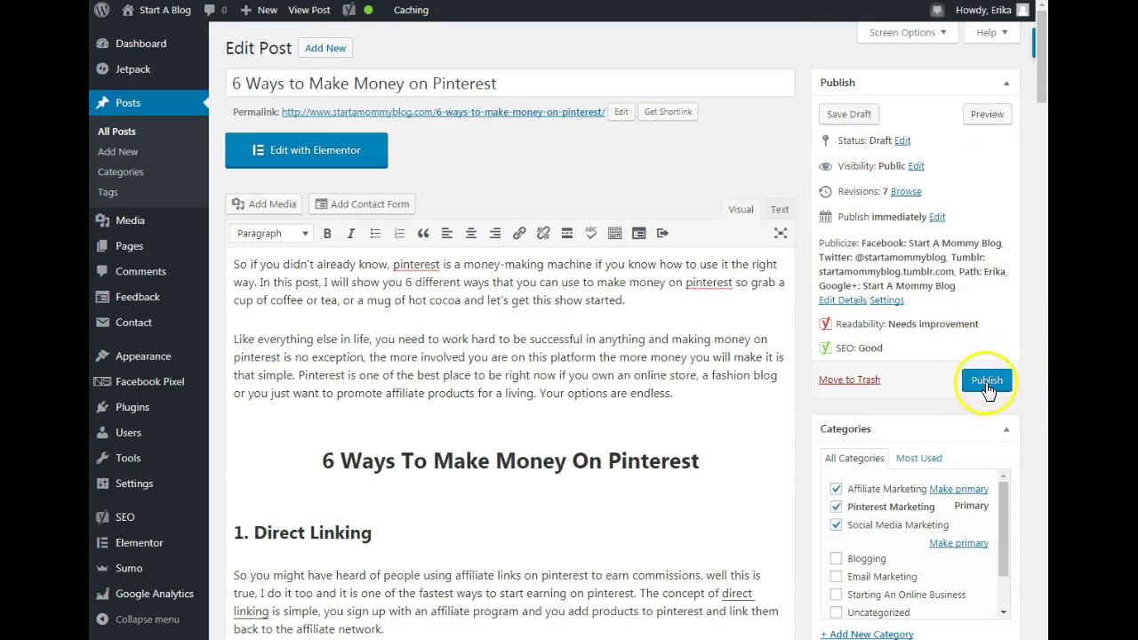
Step: Publish the post and check the ad space below the Direct Linking paragraph
click(990, 381)
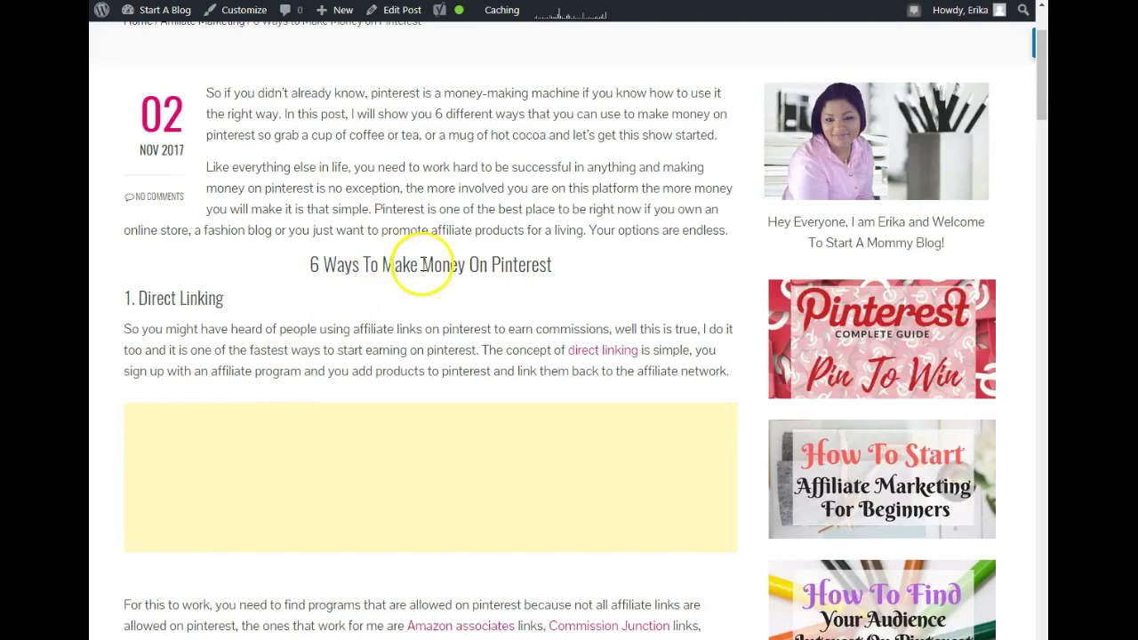
scroll(418, 264, down, 3)
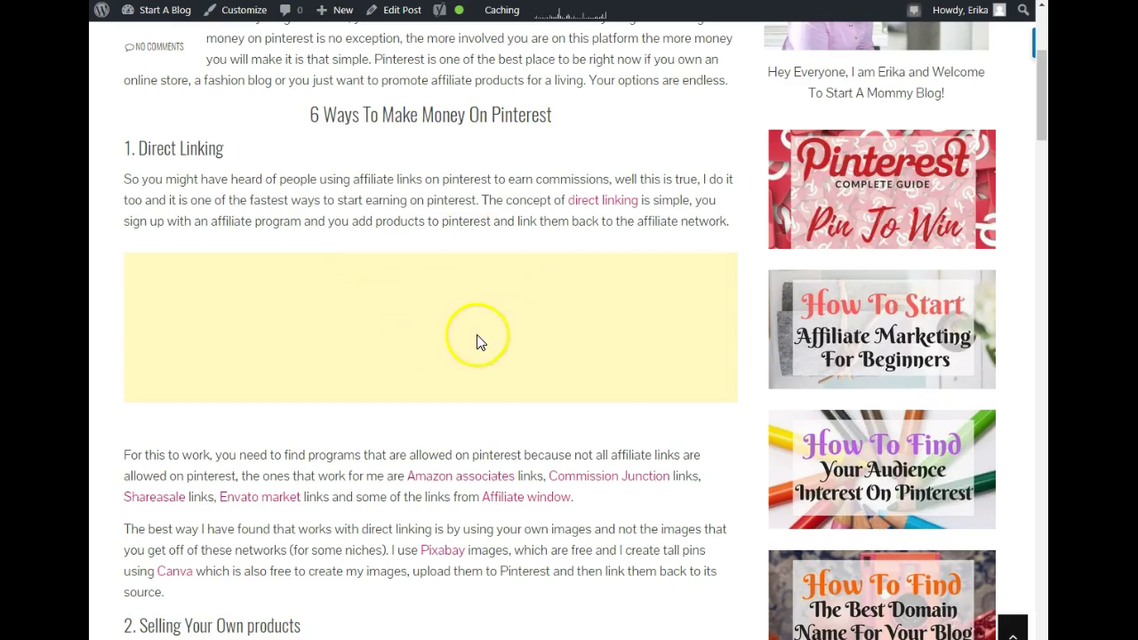
scroll(484, 335, down, 2)
scroll(484, 336, down, 1)
scroll(484, 336, down, 1)
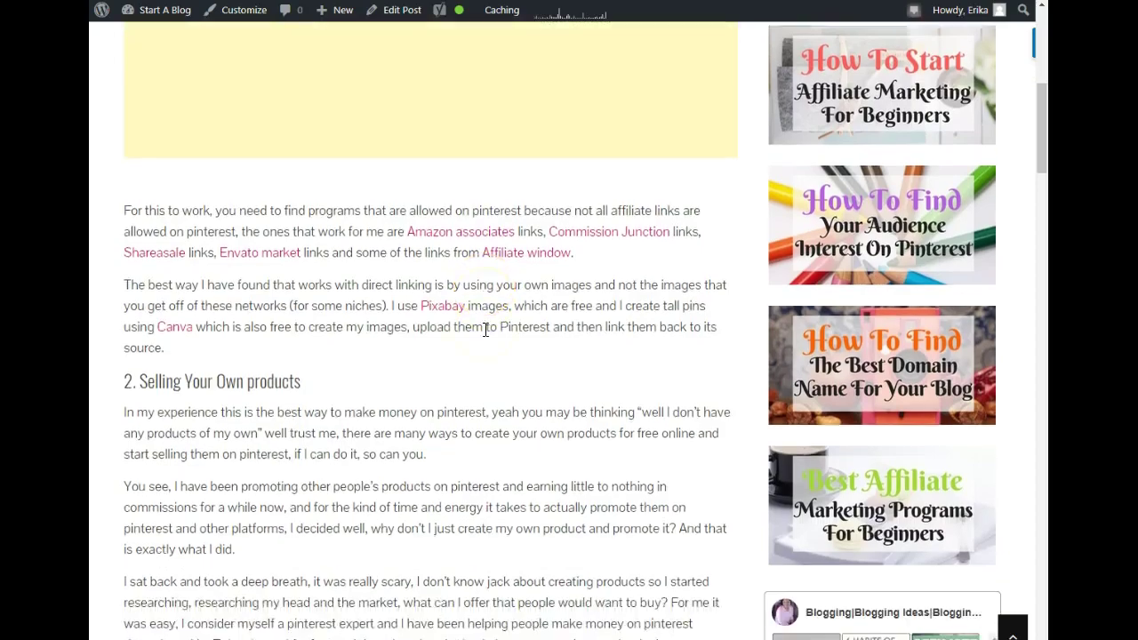
scroll(485, 336, down, 3)
scroll(484, 335, down, 1)
scroll(484, 336, down, 2)
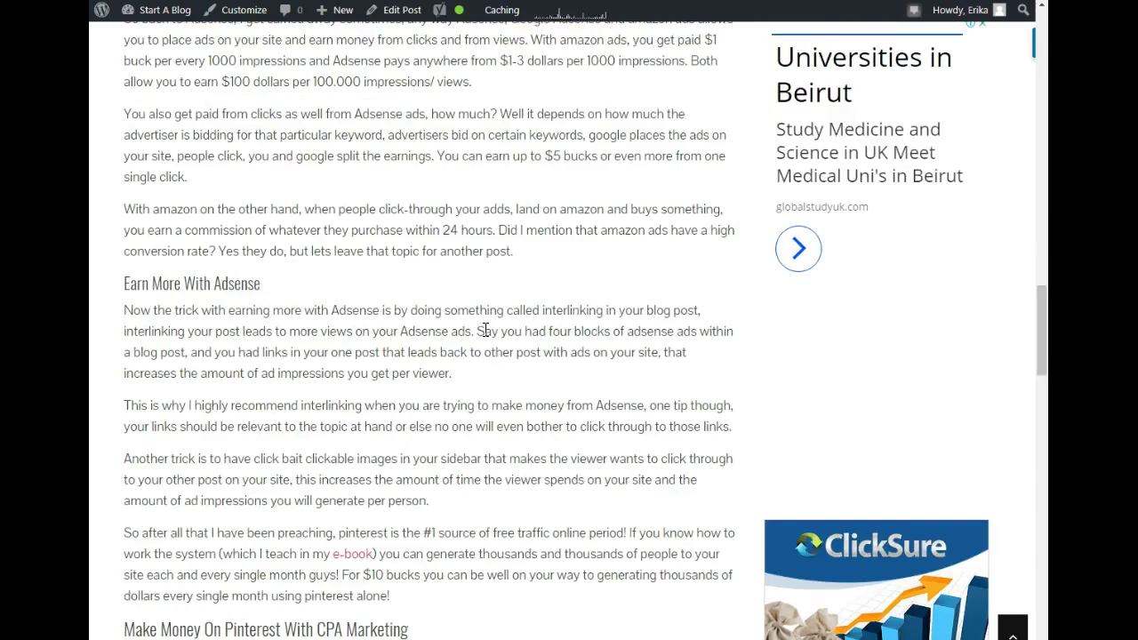
scroll(486, 334, down, 1)
scroll(486, 335, down, 3)
scroll(486, 330, down, 5)
scroll(485, 330, down, 2)
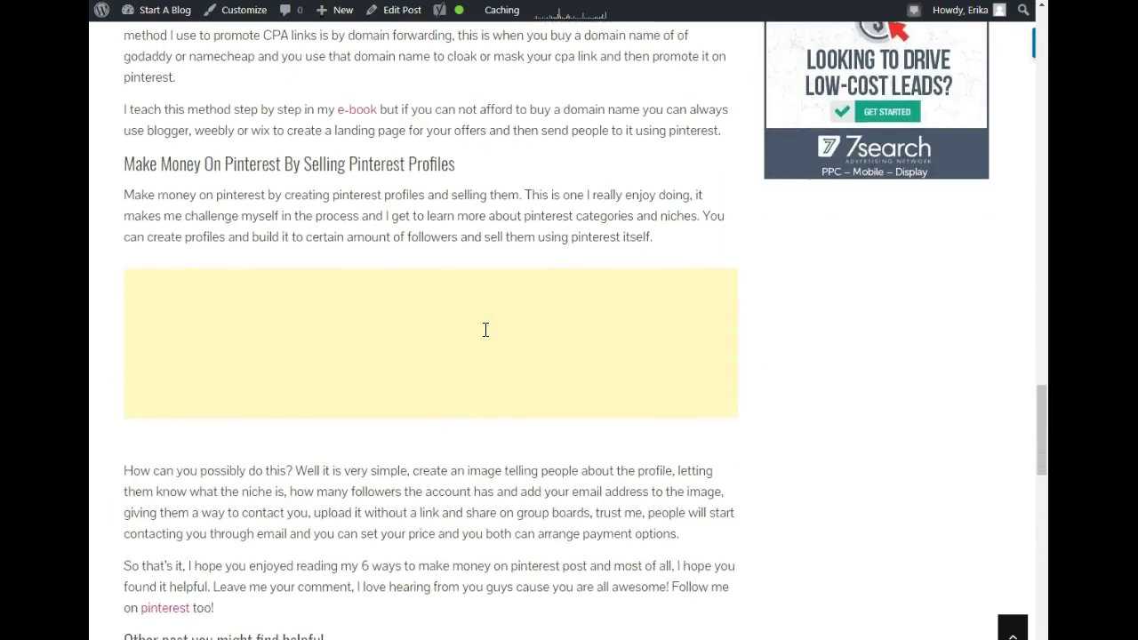
scroll(487, 336, down, 4)
scroll(483, 335, up, 1)
scroll(489, 329, up, 3)
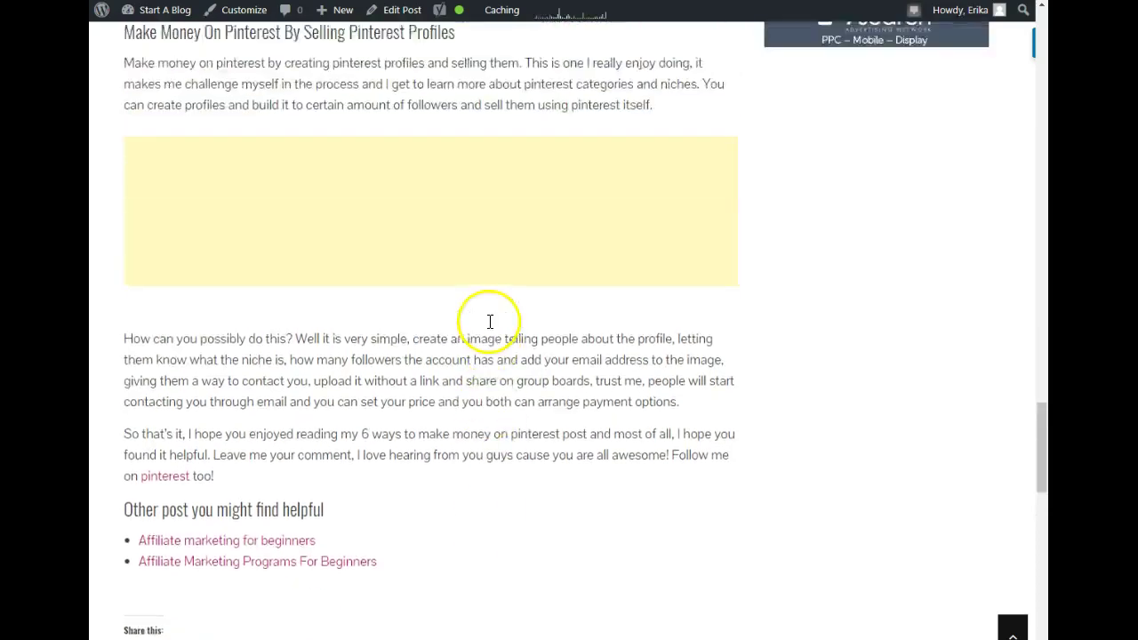
scroll(484, 324, up, 2)
scroll(461, 341, up, 3)
scroll(460, 338, down, 1)
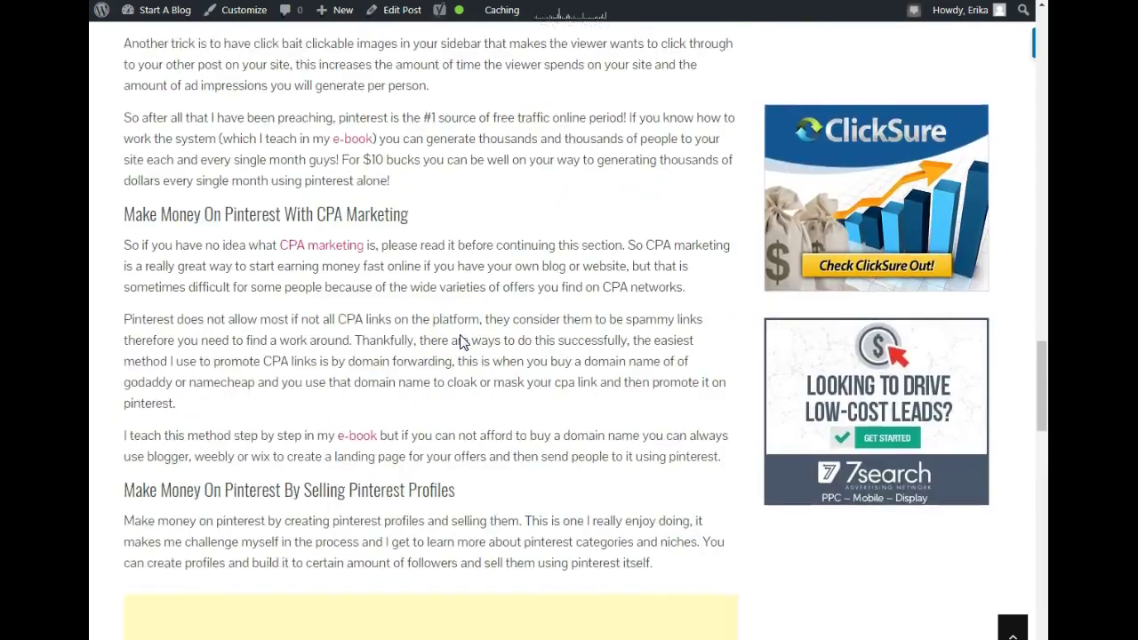
scroll(459, 342, down, 1)
scroll(316, 418, down, 2)
scroll(373, 405, up, 4)
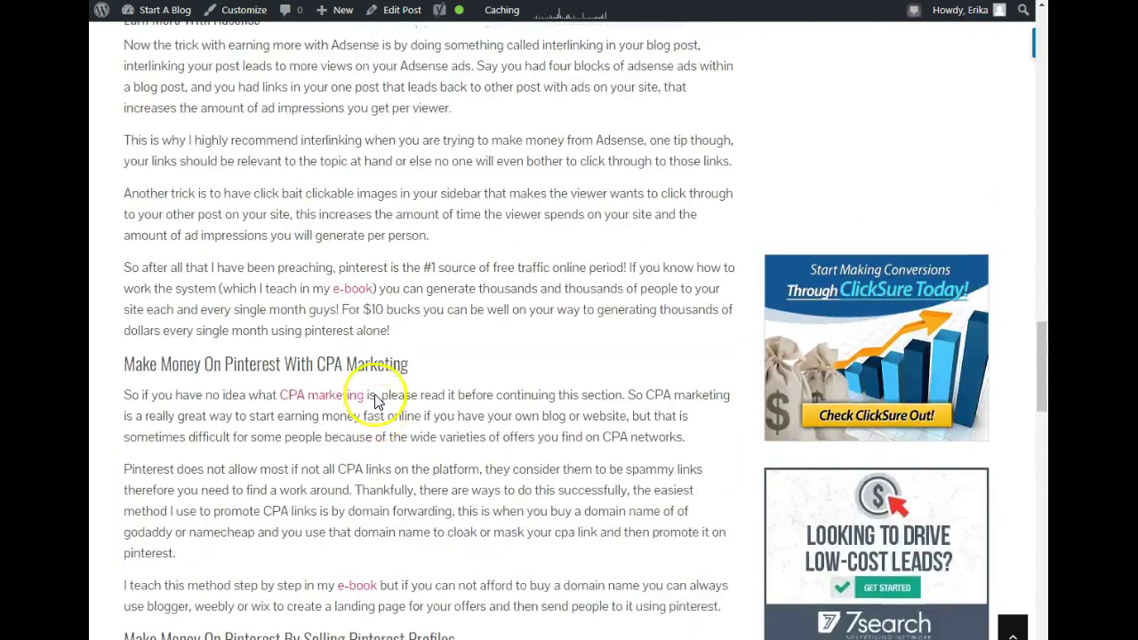
scroll(376, 396, up, 1)
scroll(376, 391, up, 3)
scroll(378, 391, up, 3)
scroll(379, 392, up, 4)
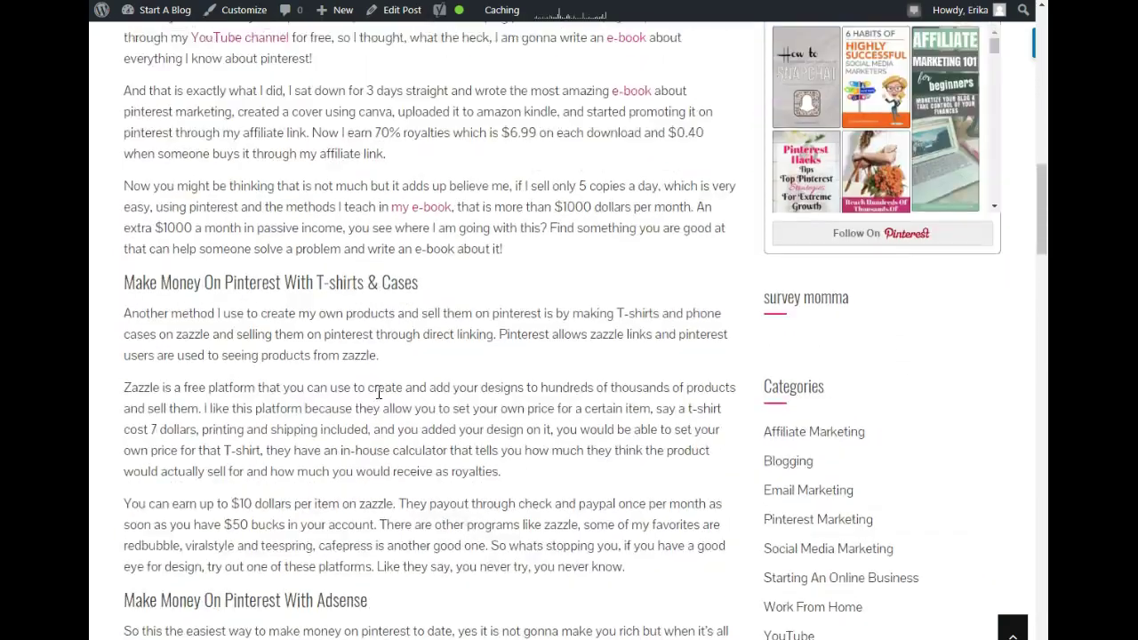
scroll(379, 392, up, 4)
scroll(378, 392, up, 4)
scroll(379, 392, up, 3)
scroll(379, 392, up, 2)
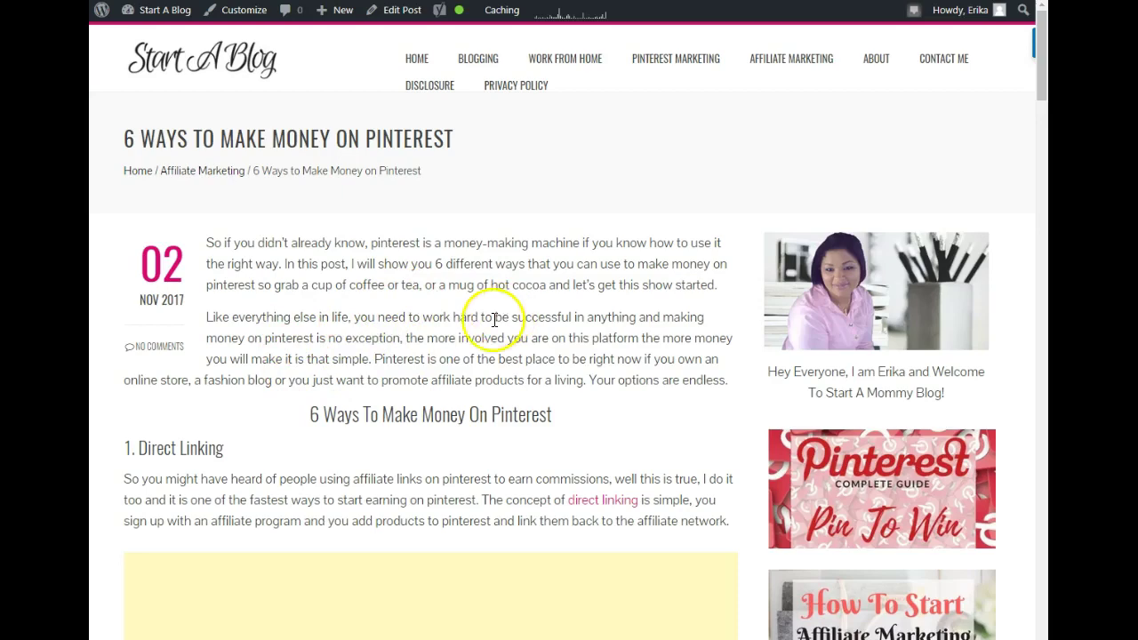
scroll(304, 444, down, 2)
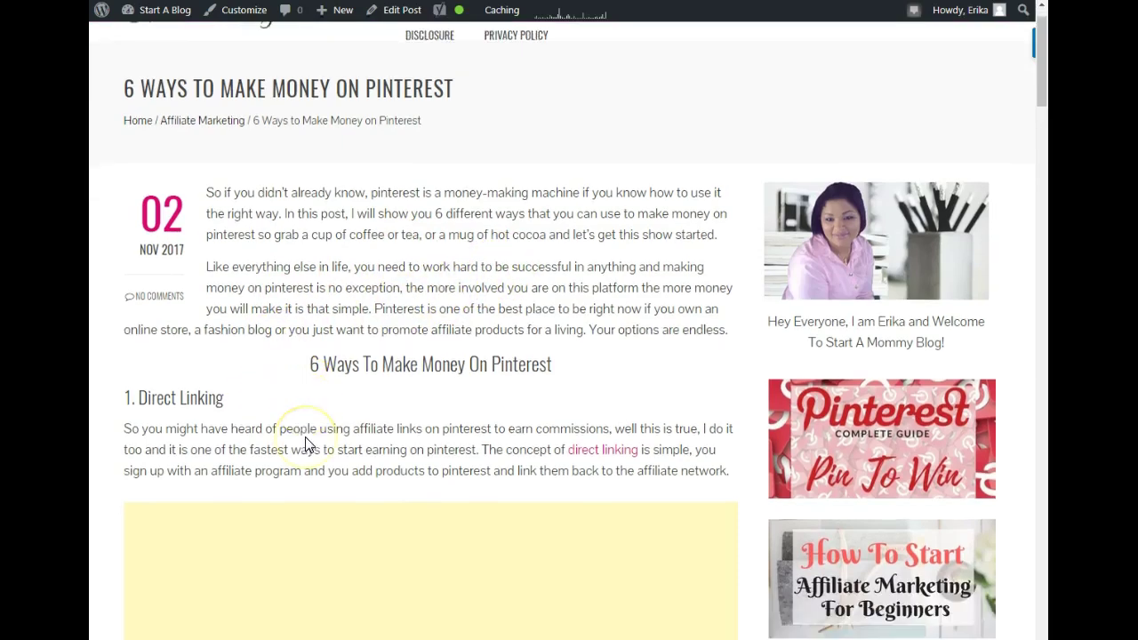
scroll(305, 445, down, 5)
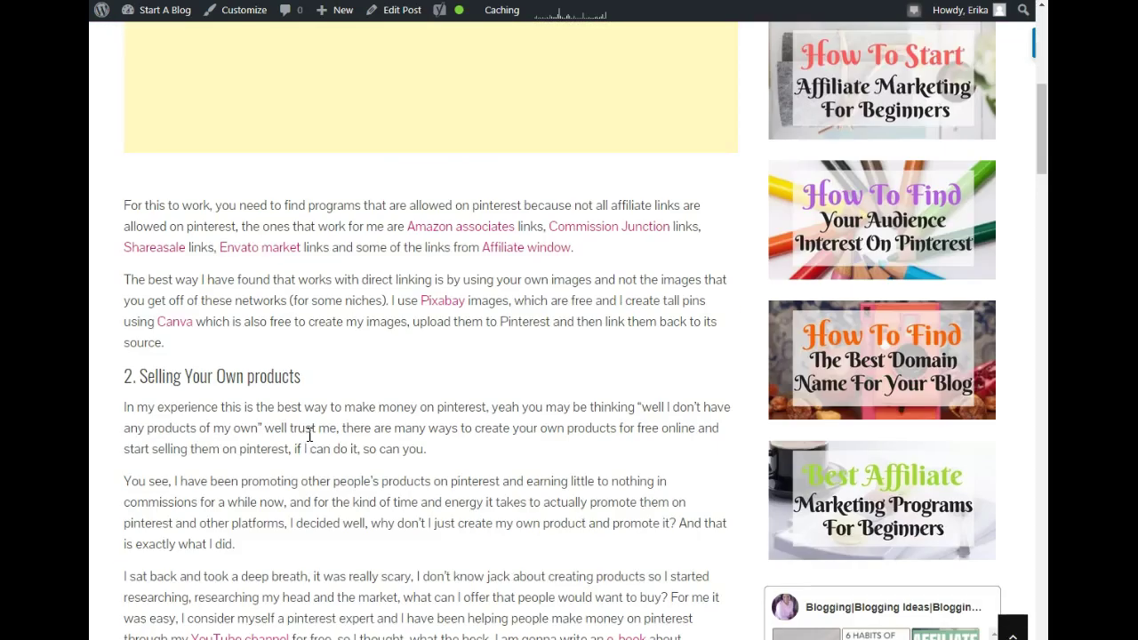
scroll(310, 435, down, 1)
scroll(310, 435, down, 4)
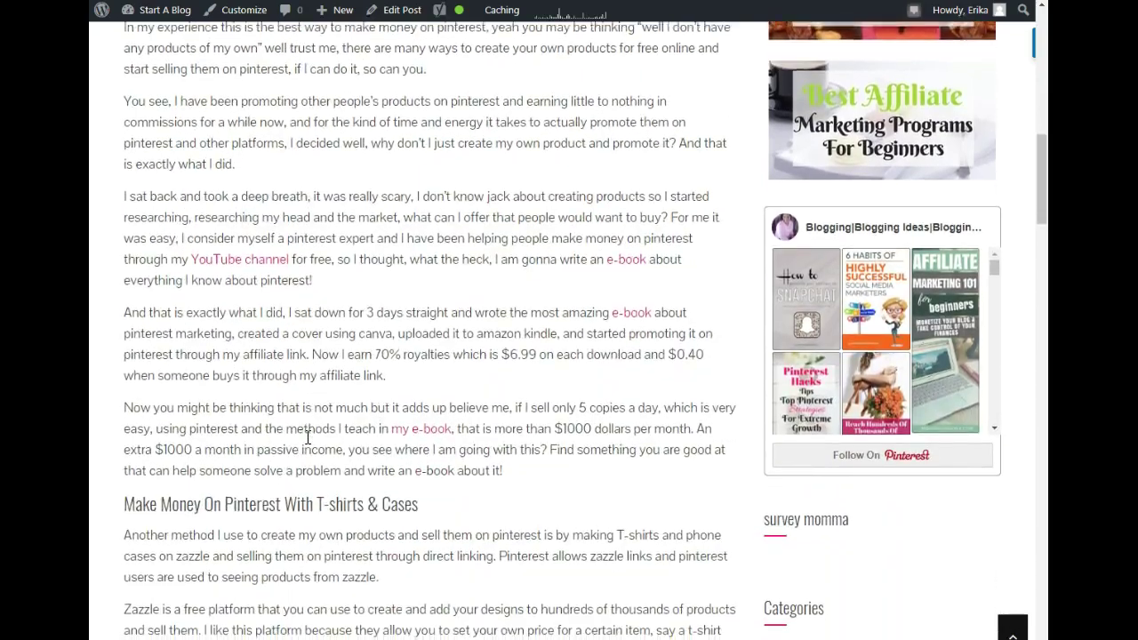
scroll(305, 437, down, 2)
scroll(292, 470, down, 3)
scroll(303, 478, down, 3)
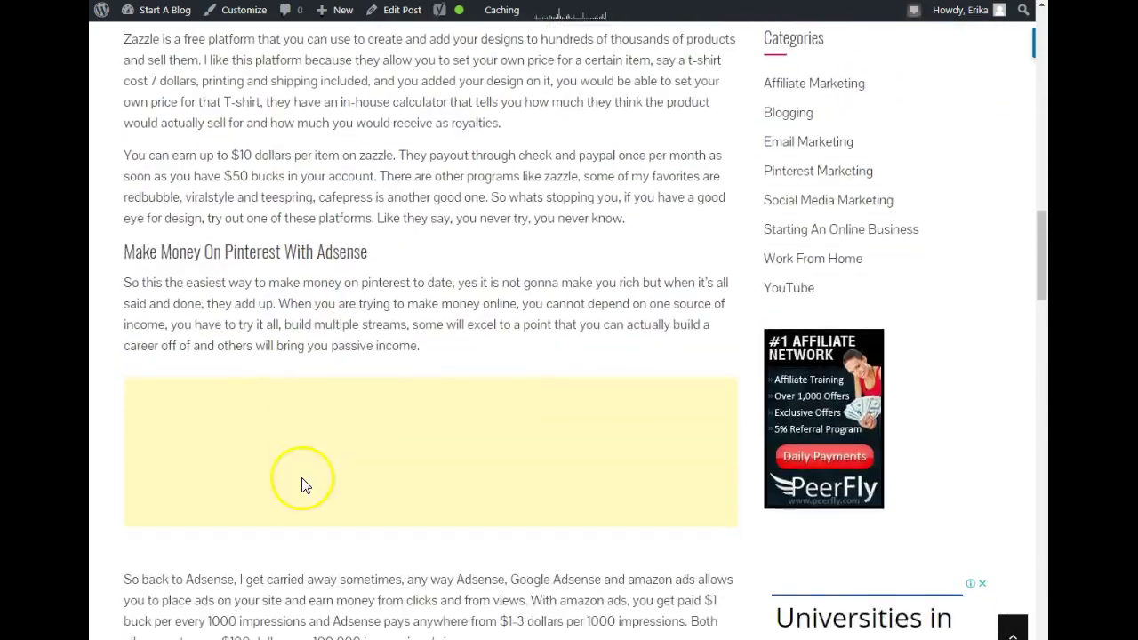
scroll(302, 480, down, 5)
scroll(302, 483, down, 2)
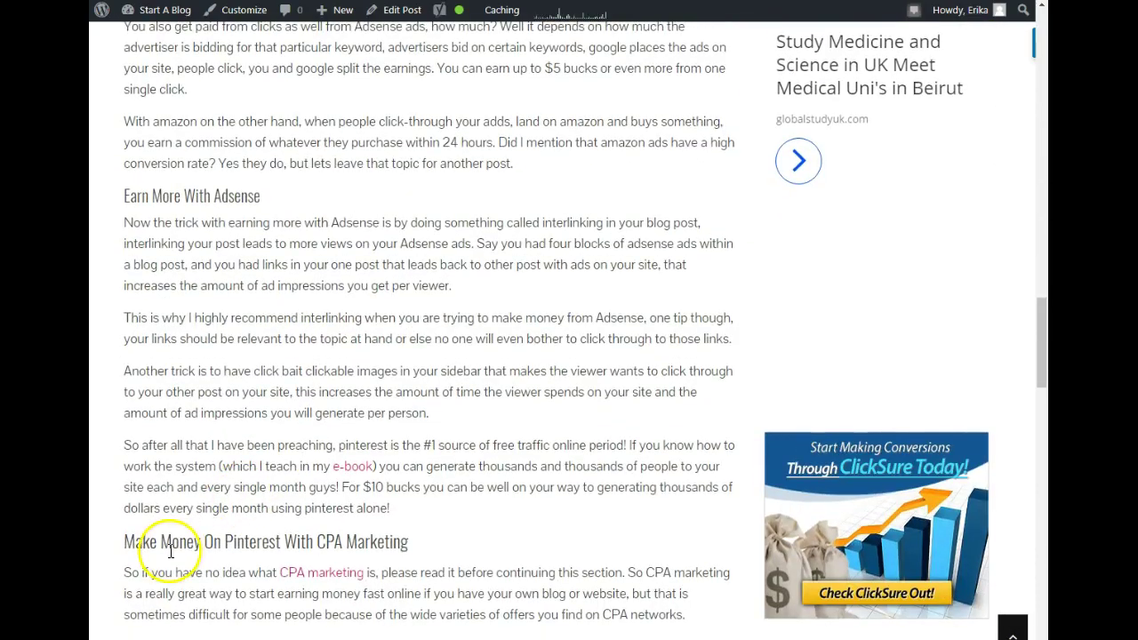